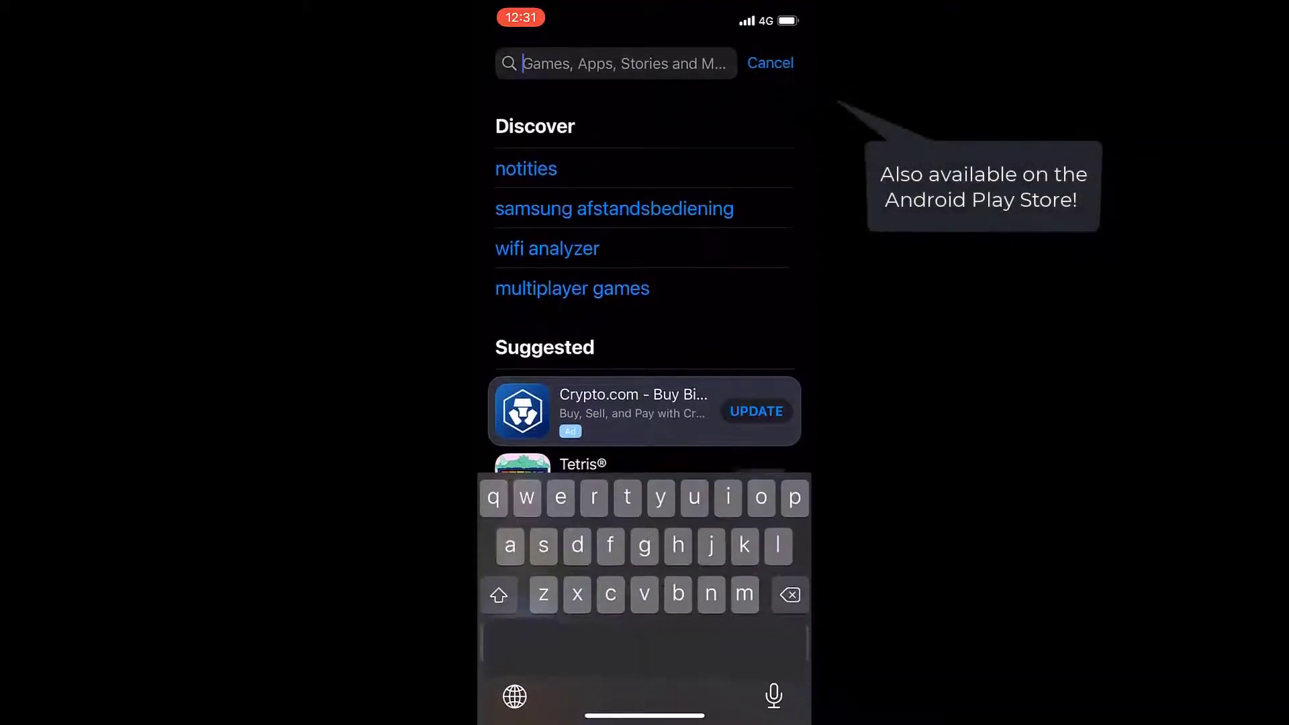
Search the App Store for 'quik app' and open the GoPro Quik: Video Editor page.
type("qui")
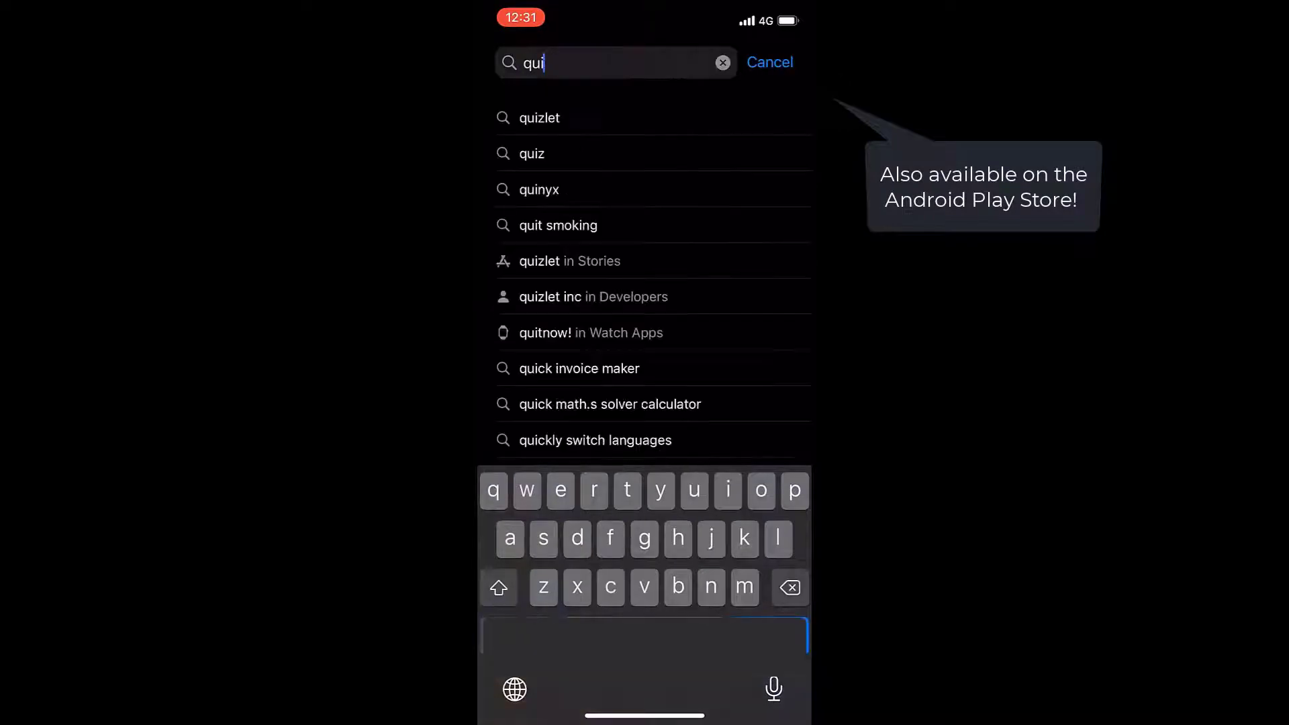
type("k ap")
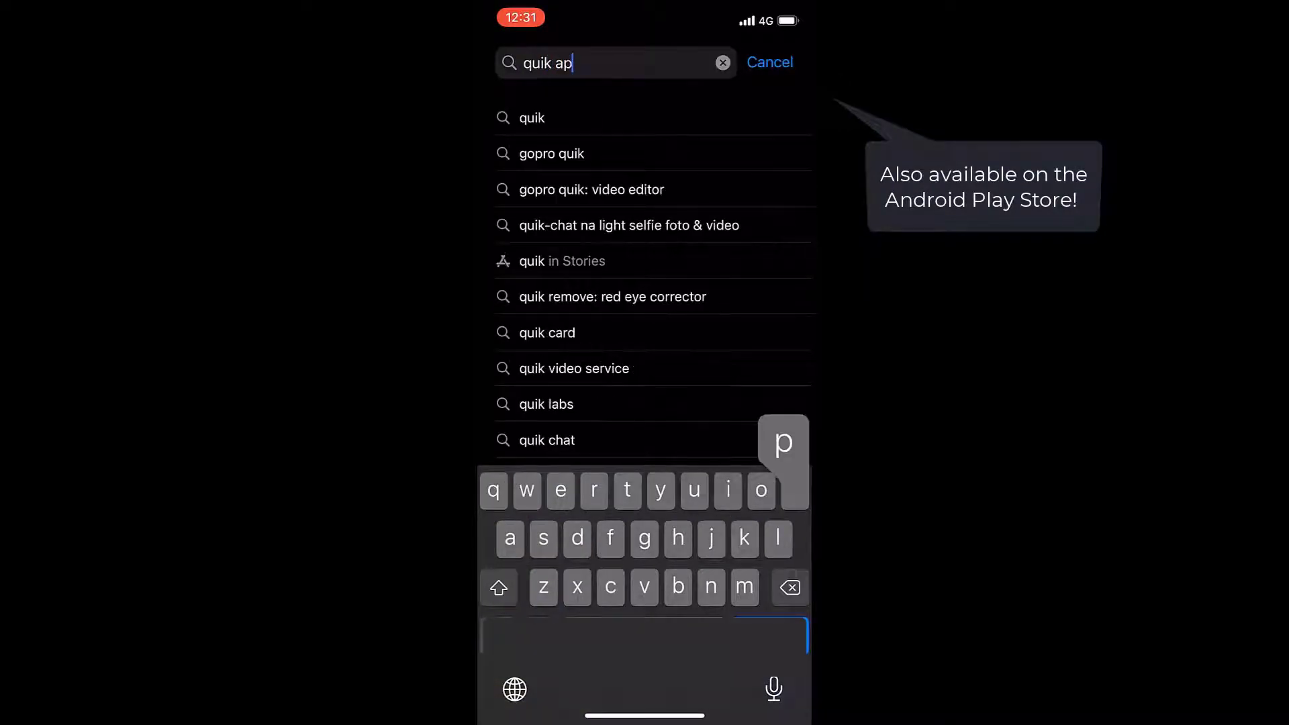
type("p")
key("Return")
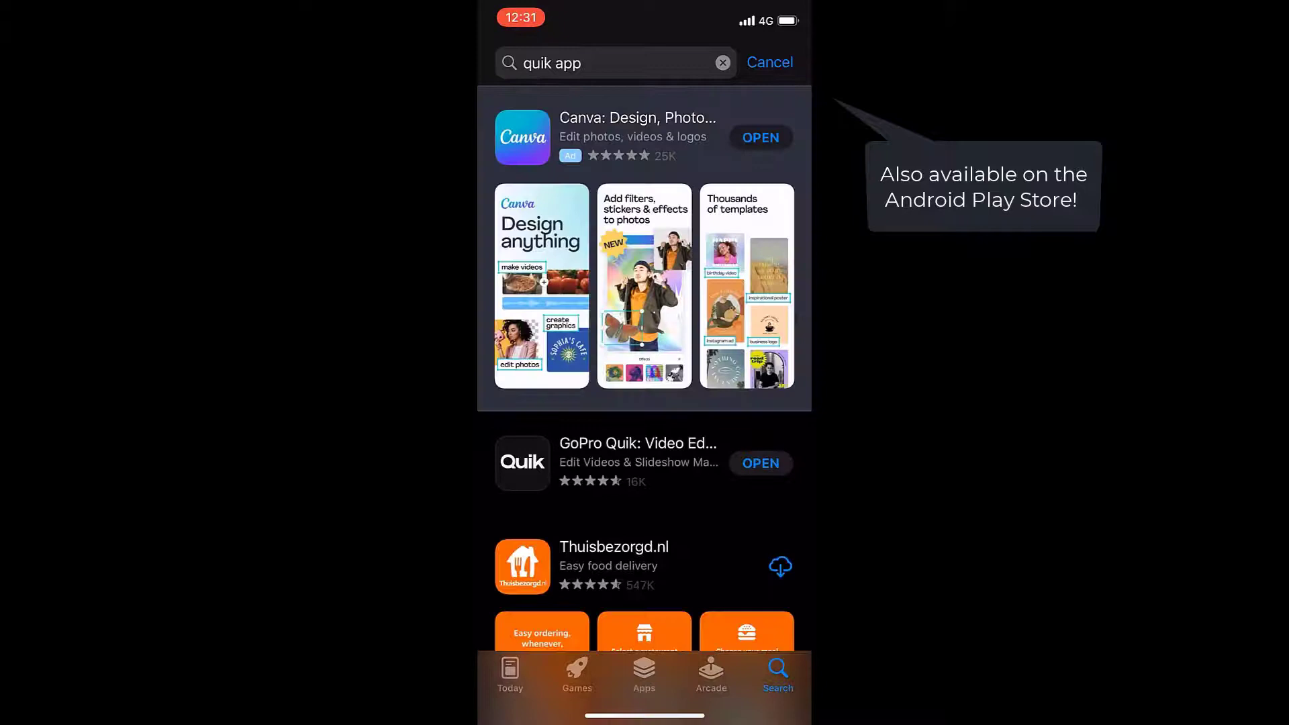
scroll(645, 336, "down", 2)
left_click(604, 398)
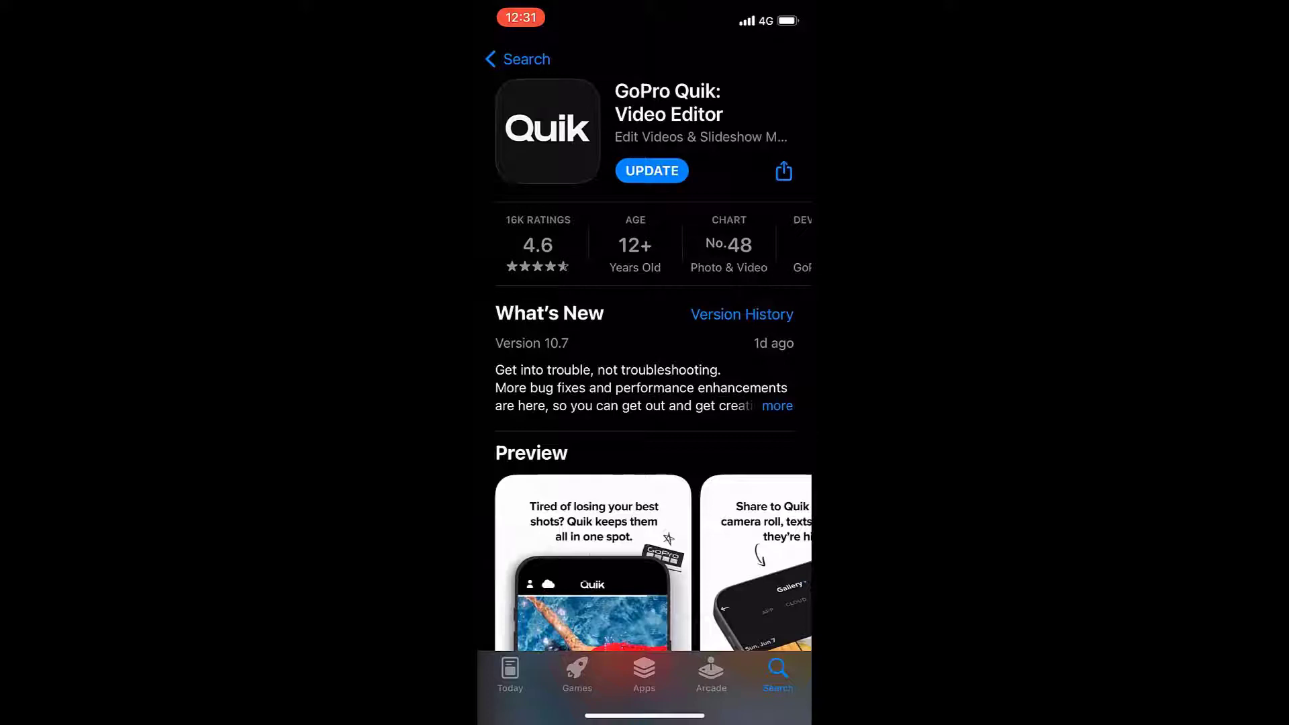
Browse the GoPro Quik page and its screenshots while the app finishes updating.
scroll(644, 403, "down", 5)
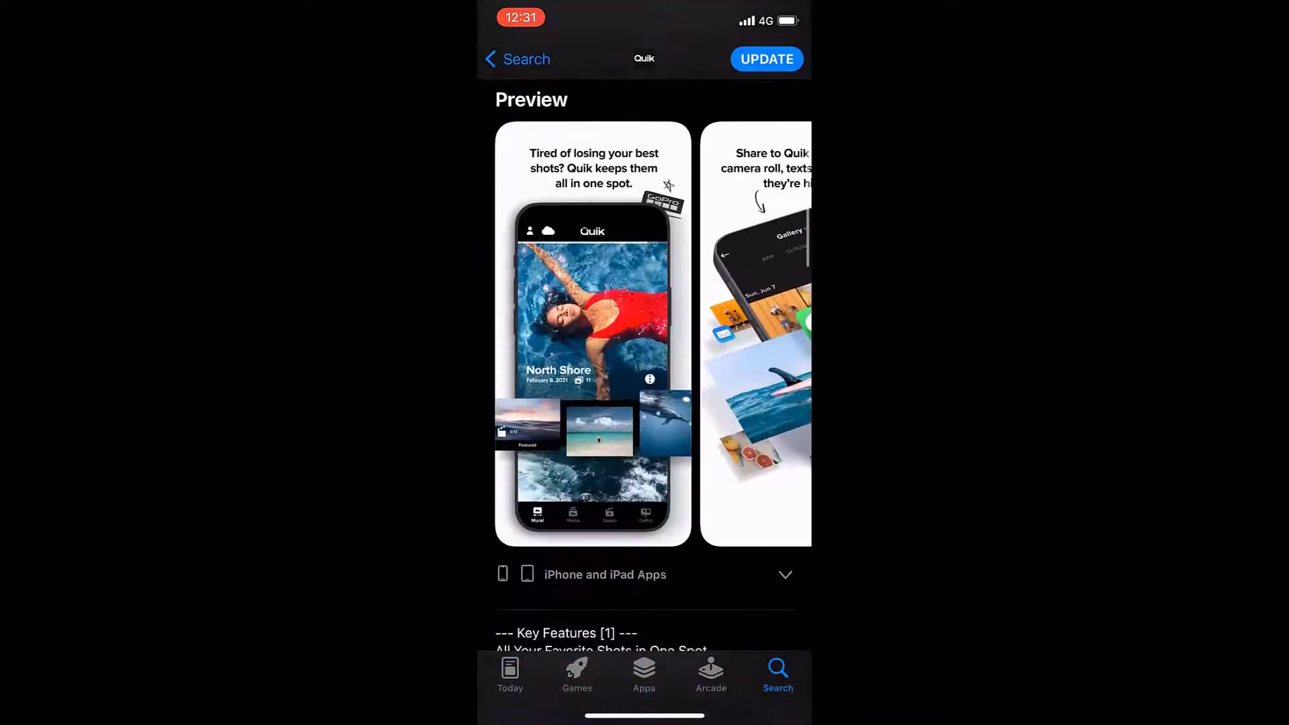
scroll(644, 335, "right", 5)
scroll(644, 336, "right", 3)
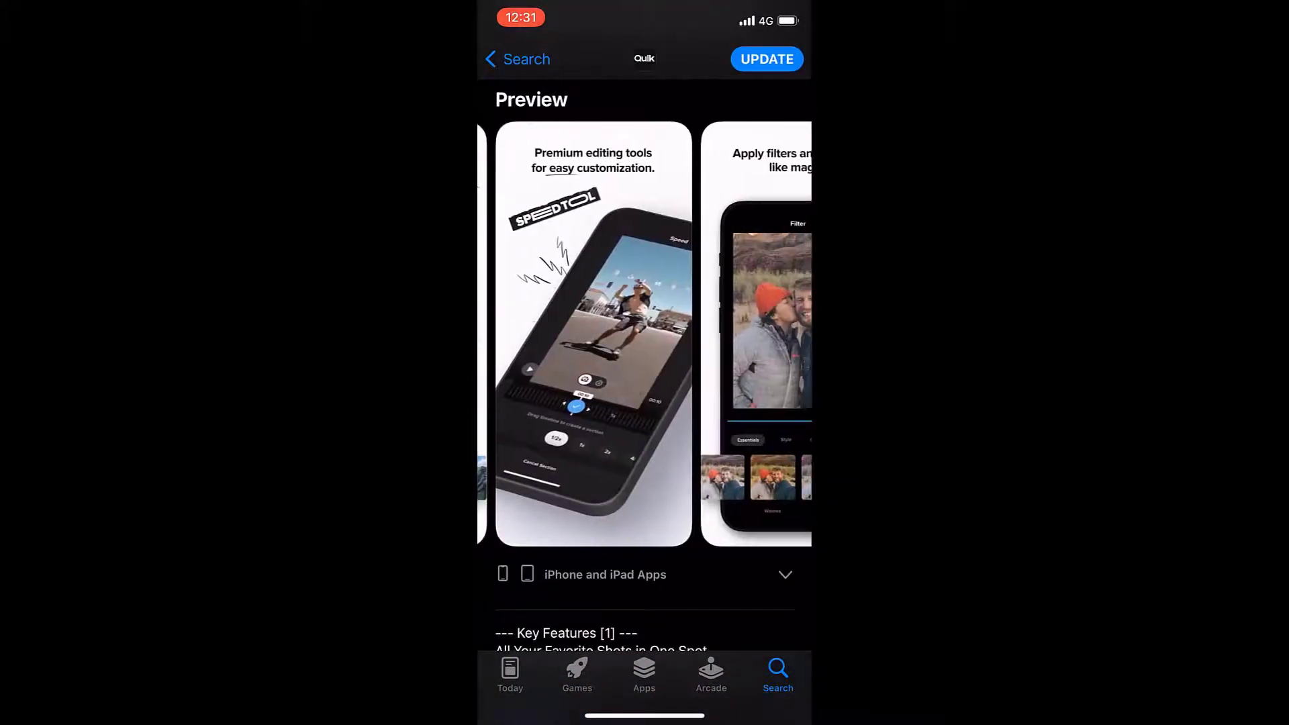
scroll(645, 335, "right", 5)
scroll(645, 335, "right", 3)
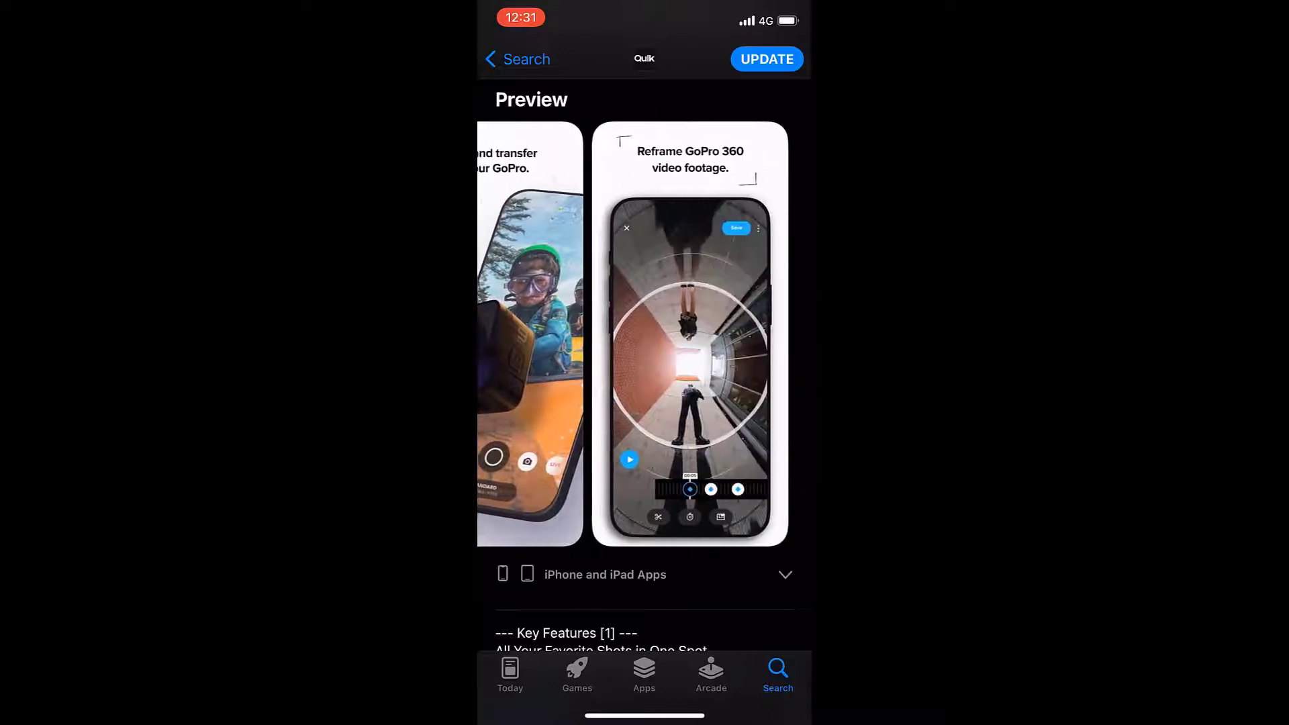
scroll(644, 402, "up", 5)
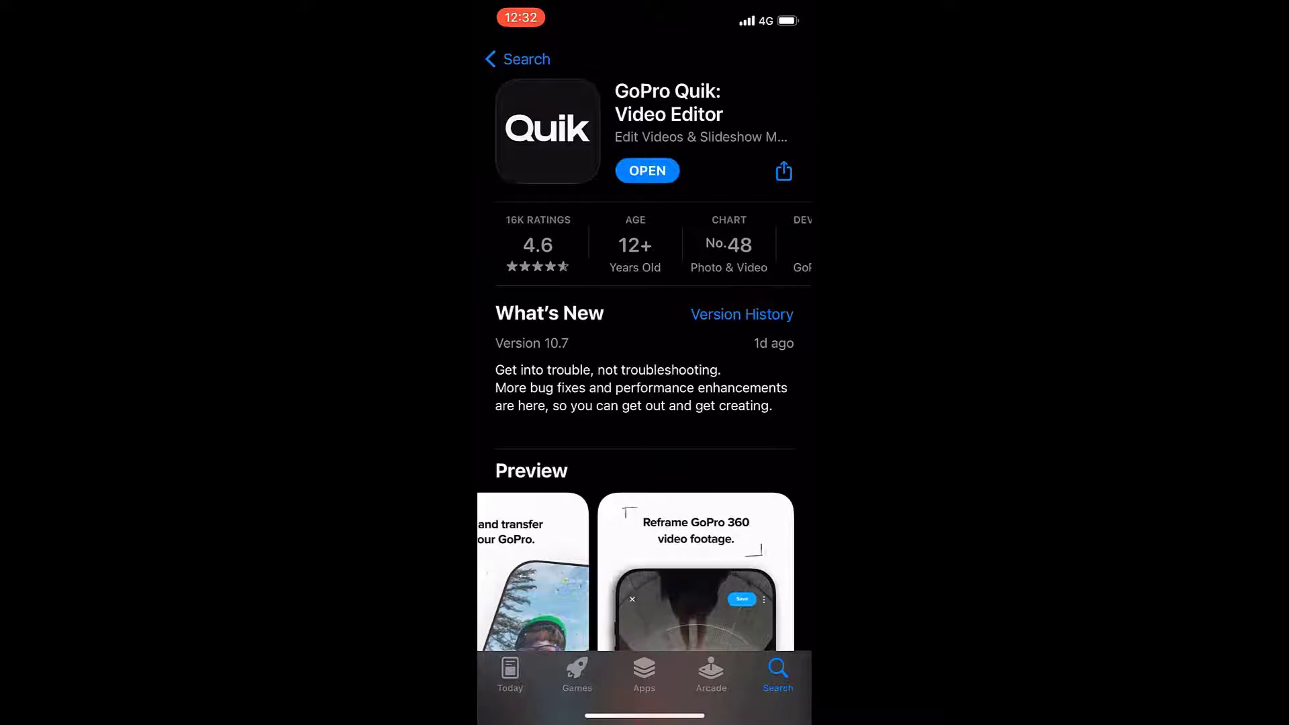
Launch GoPro Quik and go to its GoPro camera tab.
left_click(647, 170)
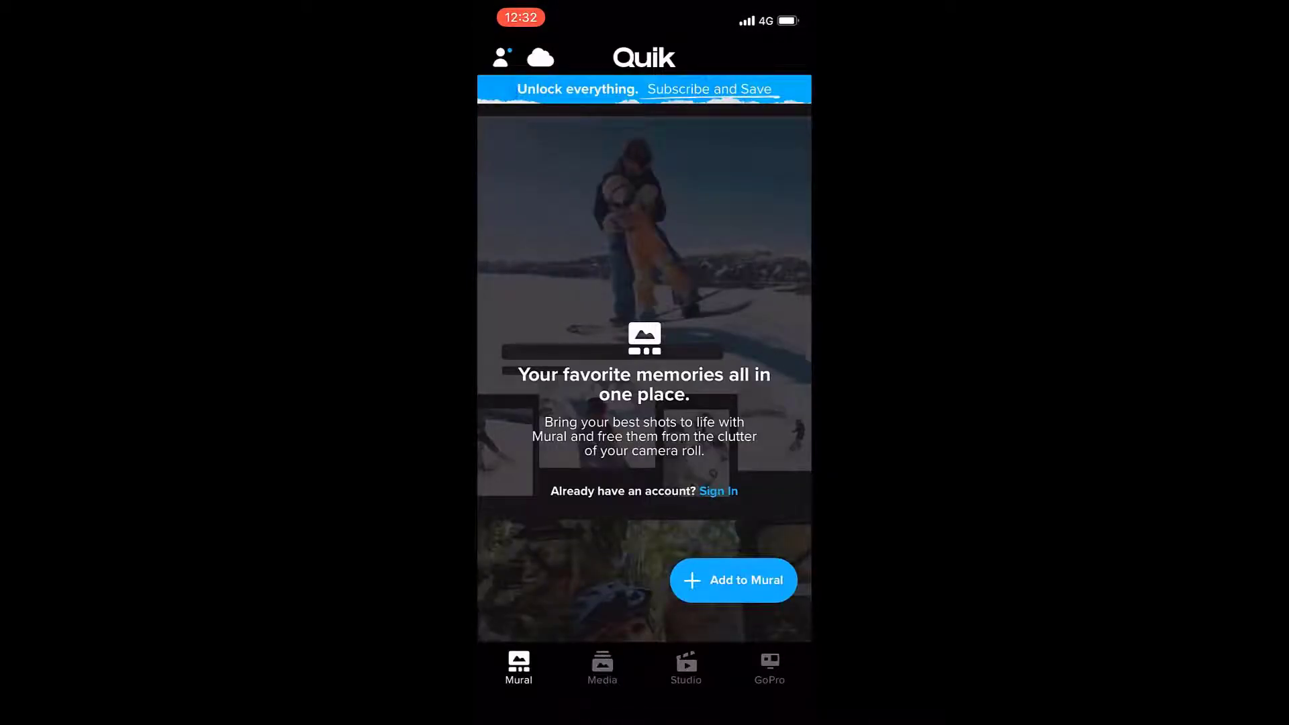
left_click(602, 665)
left_click(685, 665)
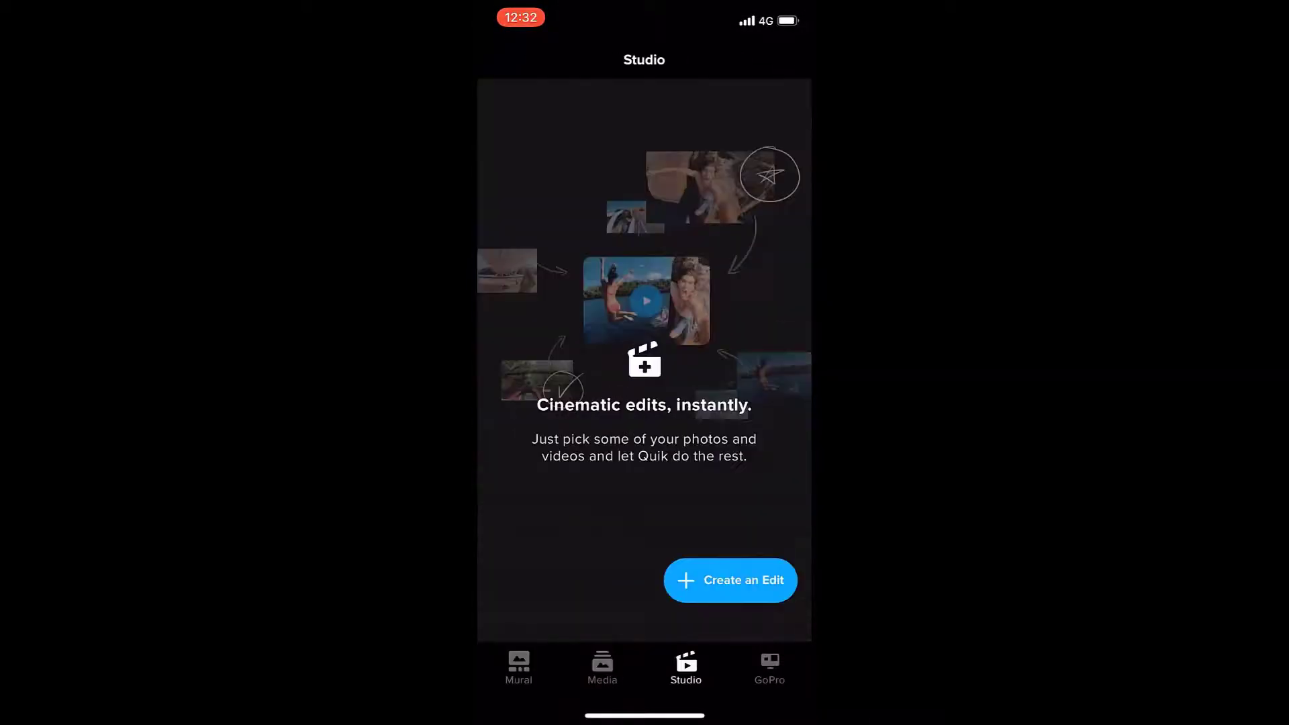
left_click(770, 665)
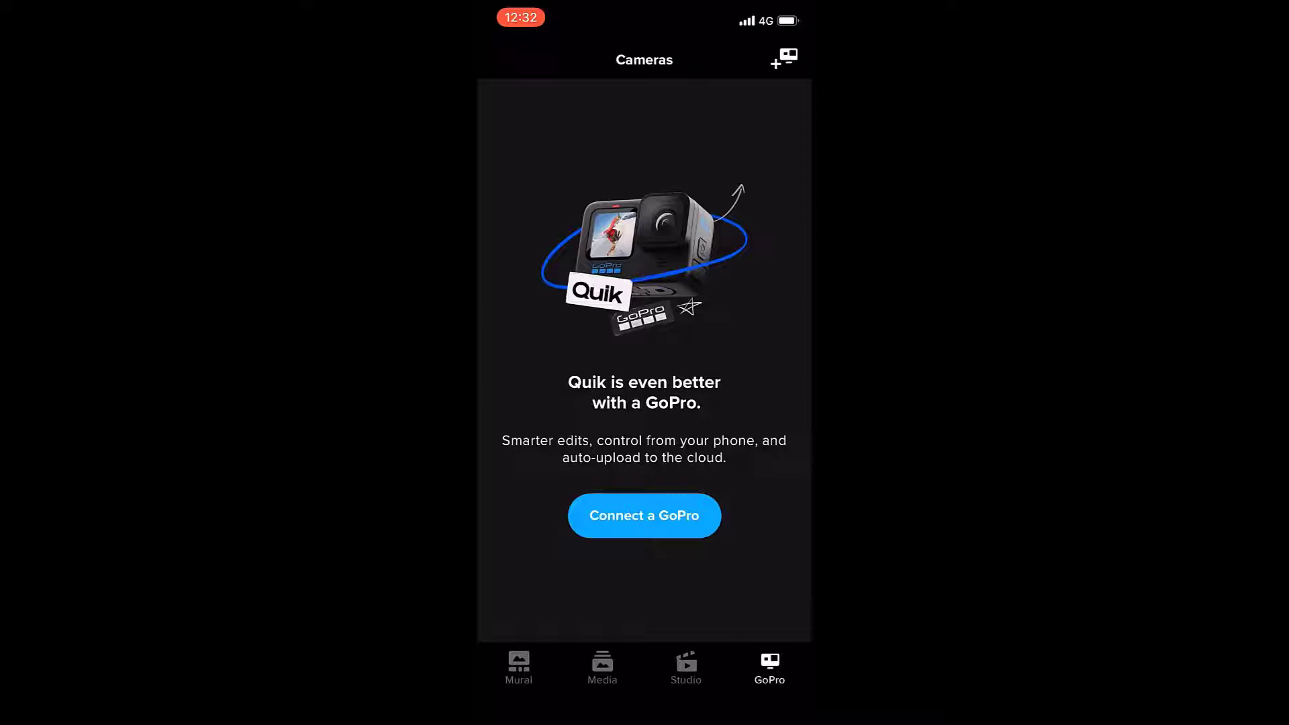
Connect a GoPro, name the camera 'hero9', finish setup and dismiss the subscription offer.
left_click(644, 515)
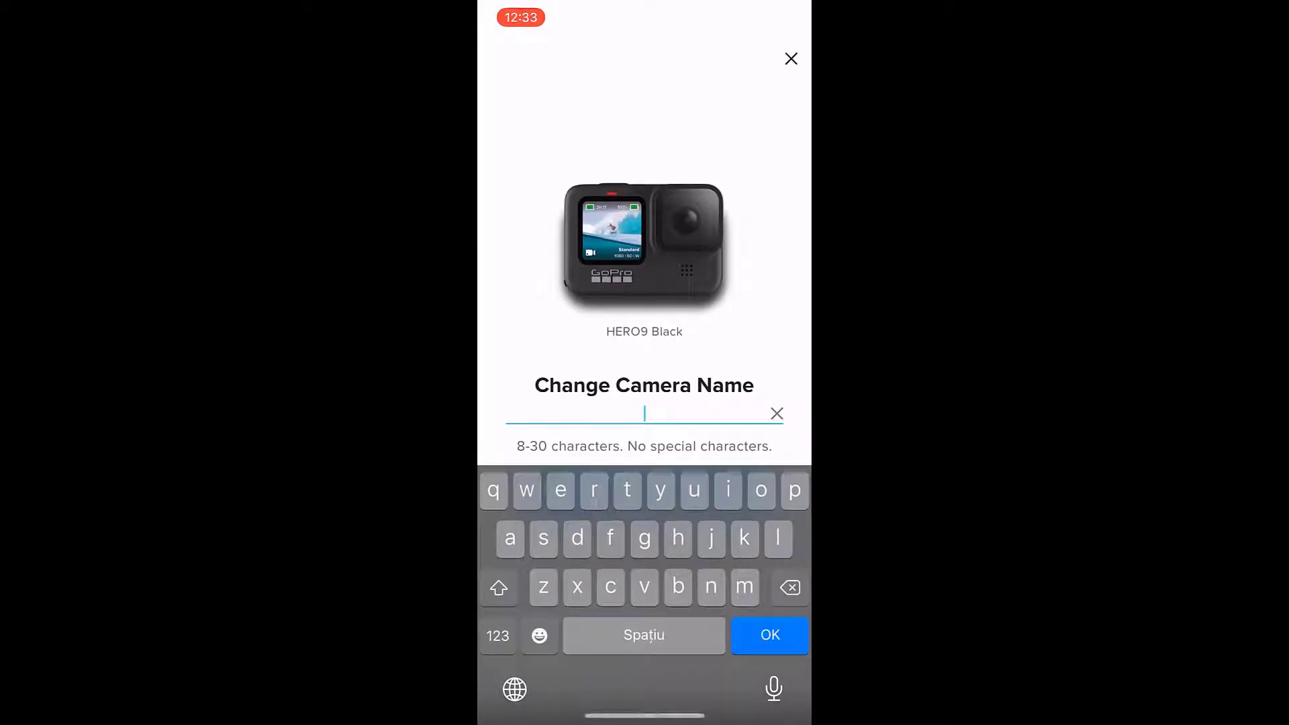
type("hero")
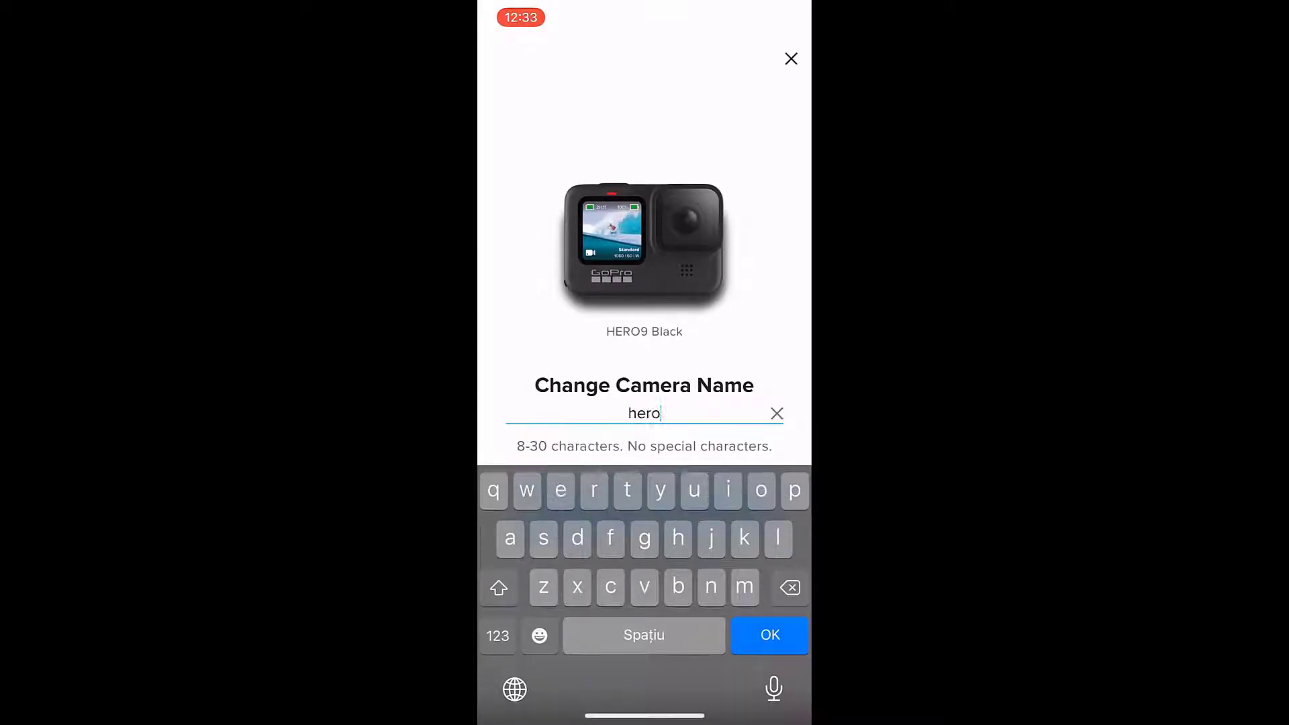
type("9")
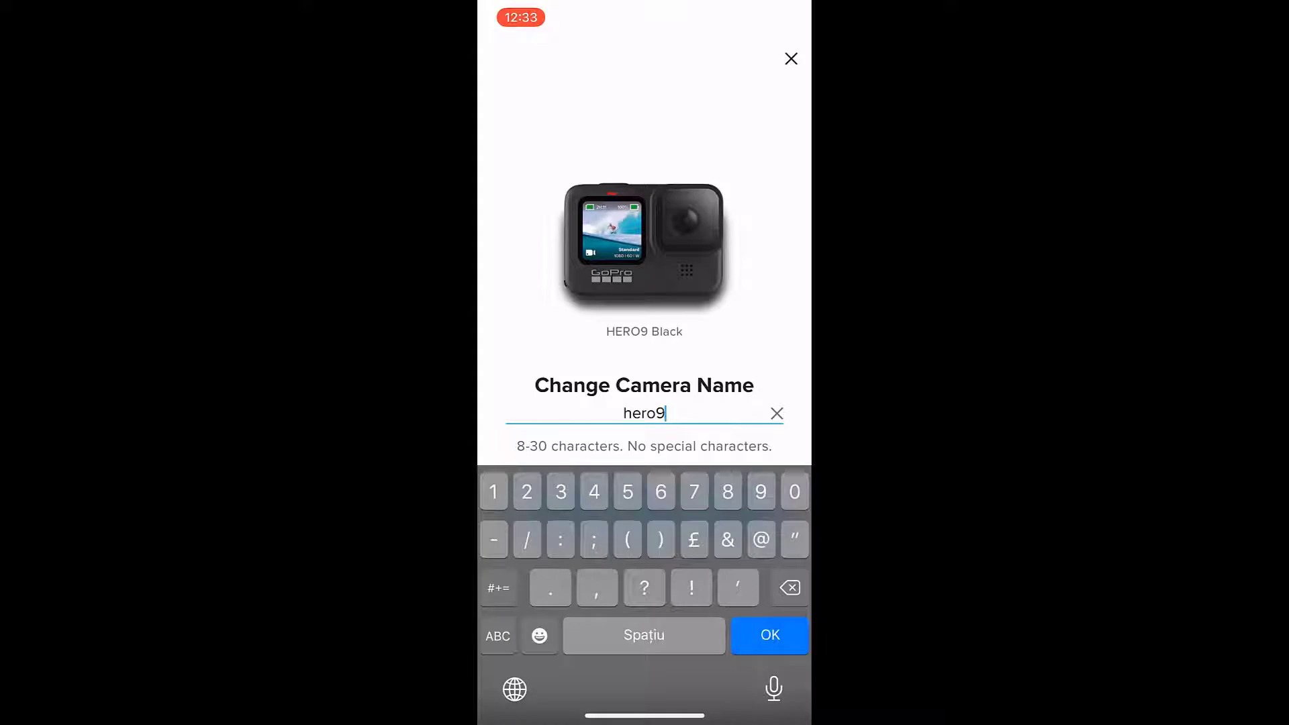
key("Return")
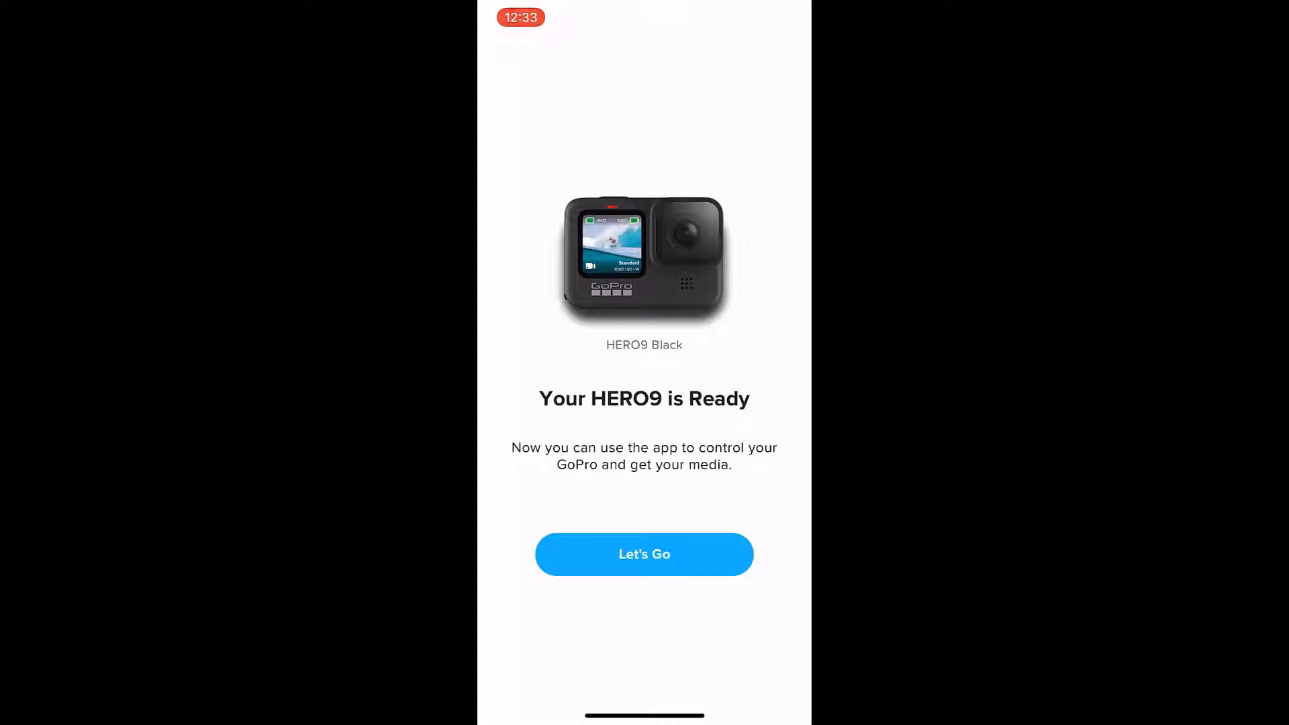
left_click(645, 554)
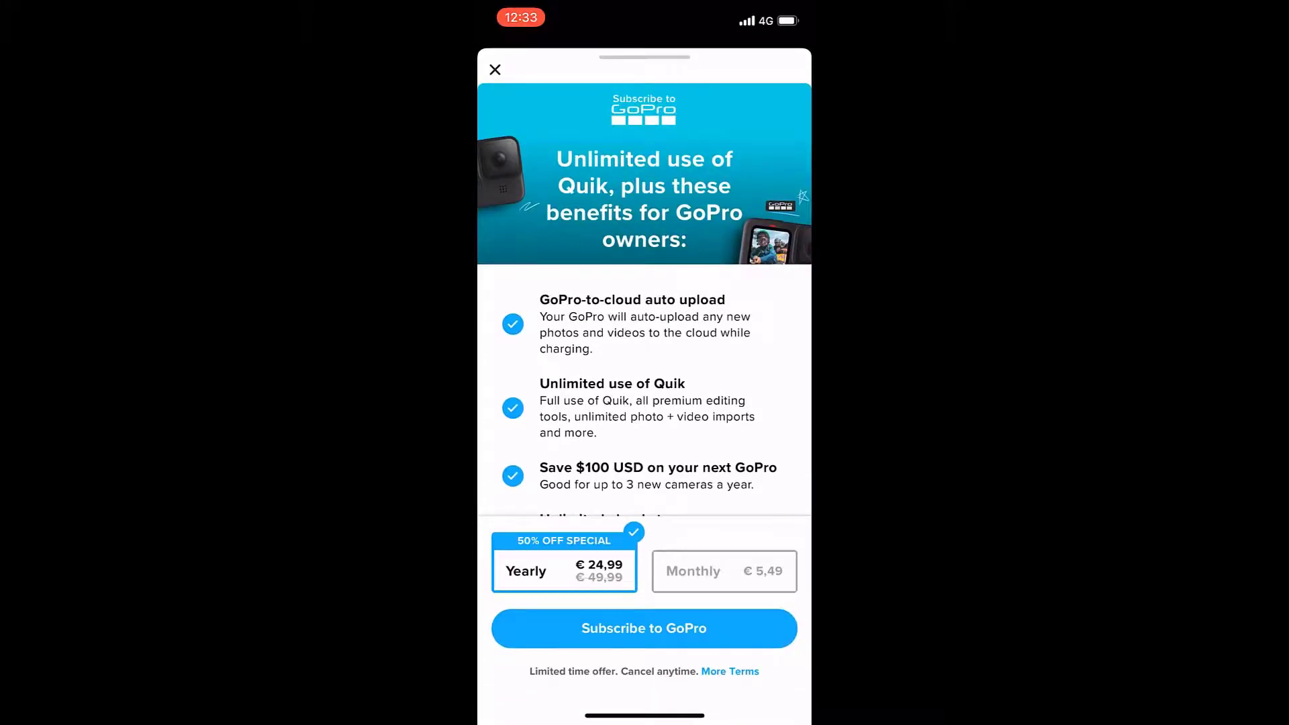
left_click(495, 69)
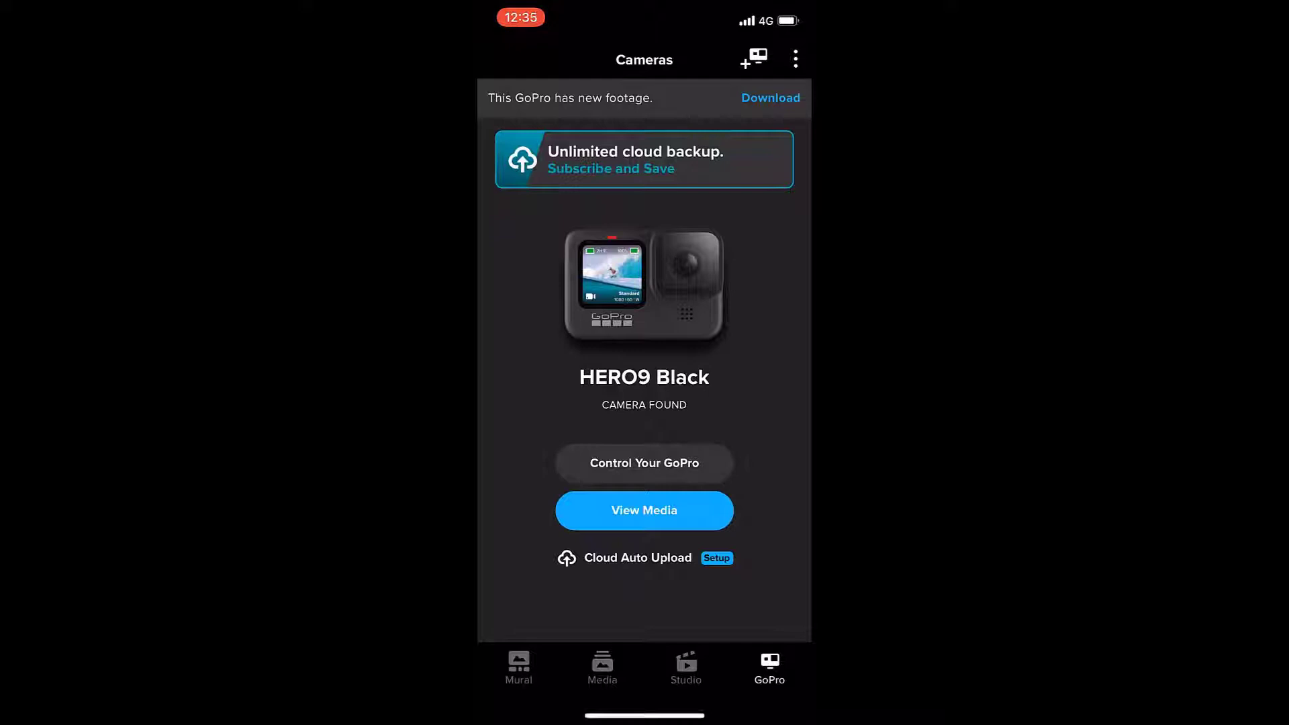
Connect to the HERO9, switch its capture mode to LIVE and start Set Up Live.
left_click(795, 59)
left_click(645, 662)
left_click(644, 463)
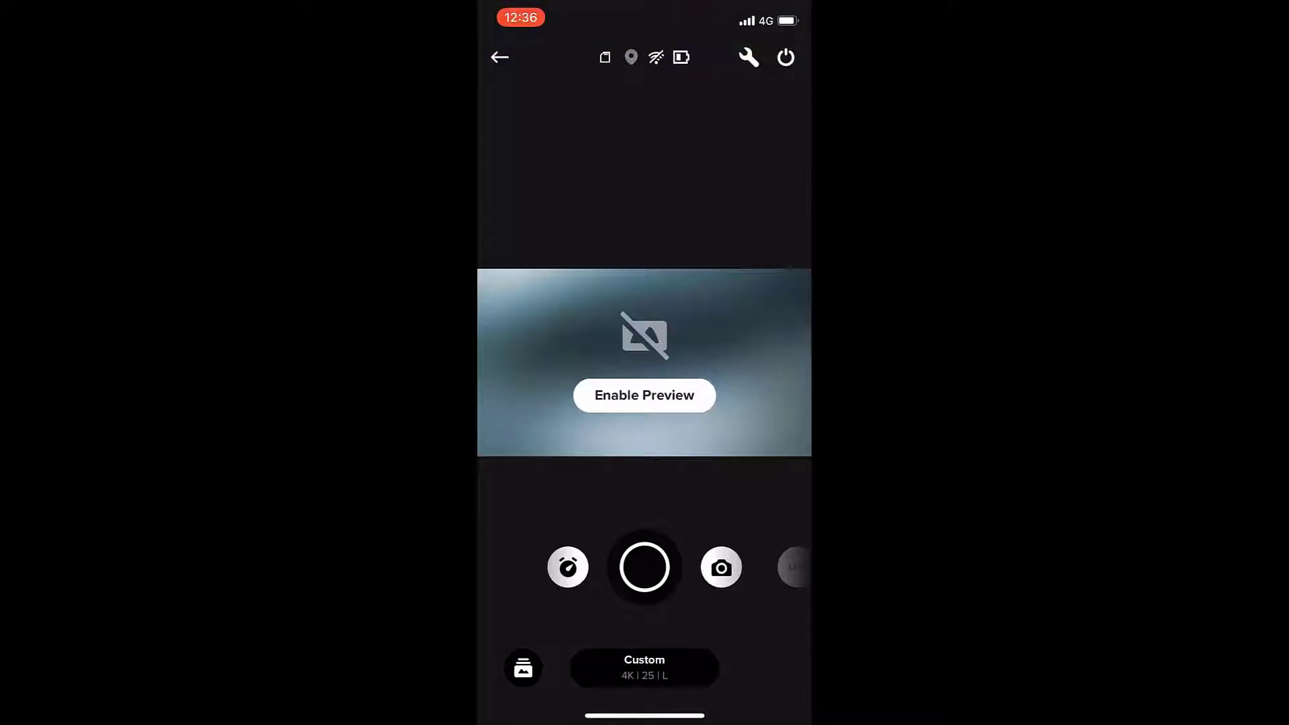
left_click(721, 568)
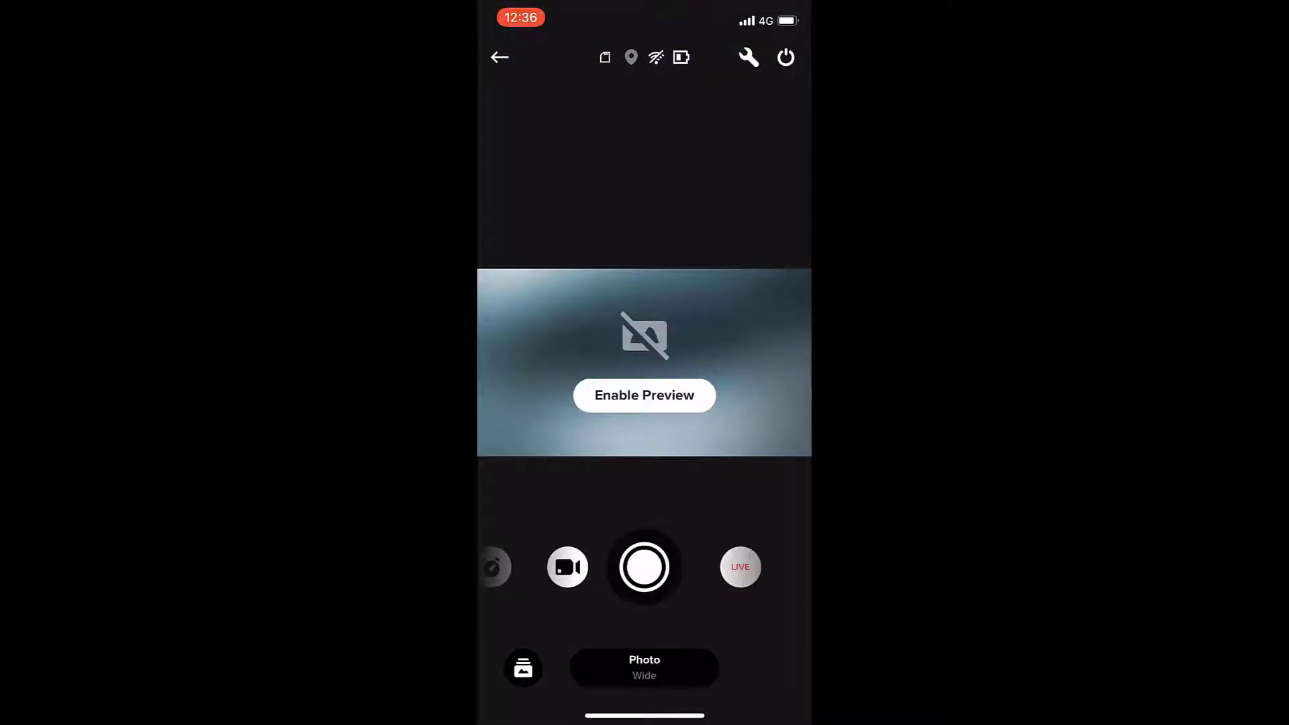
left_click(740, 567)
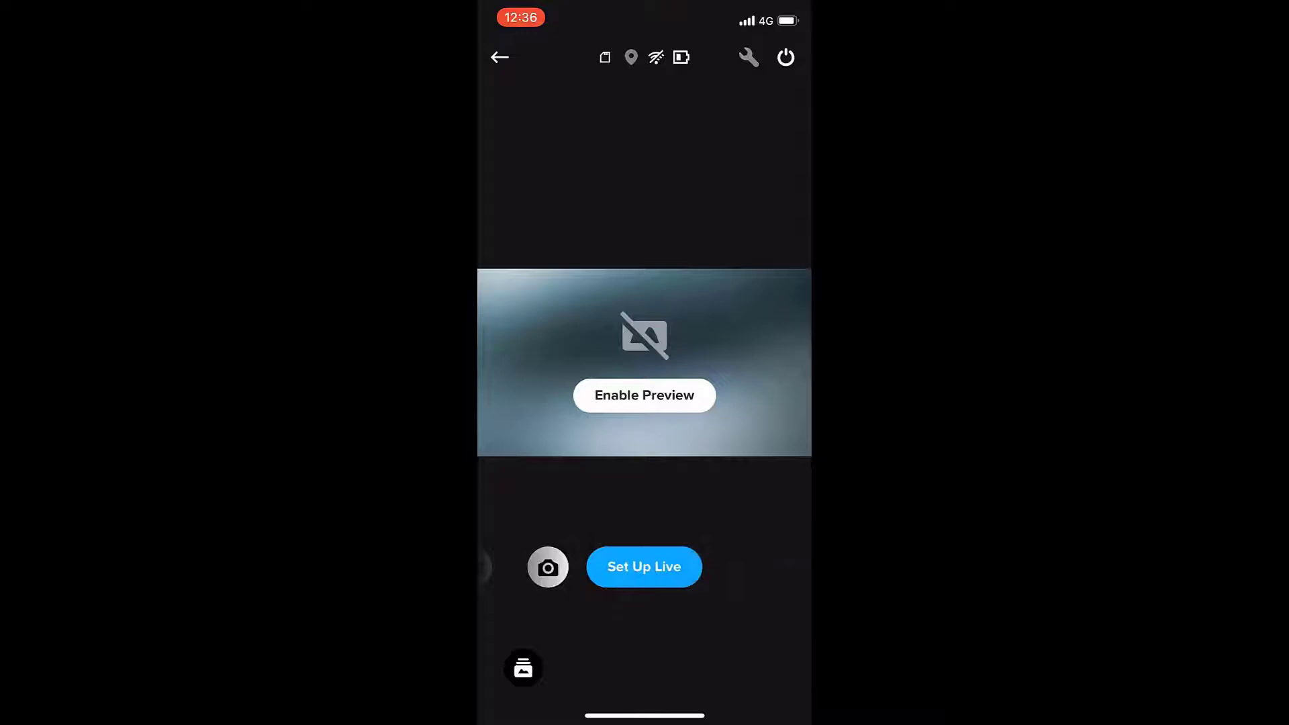
left_click(644, 567)
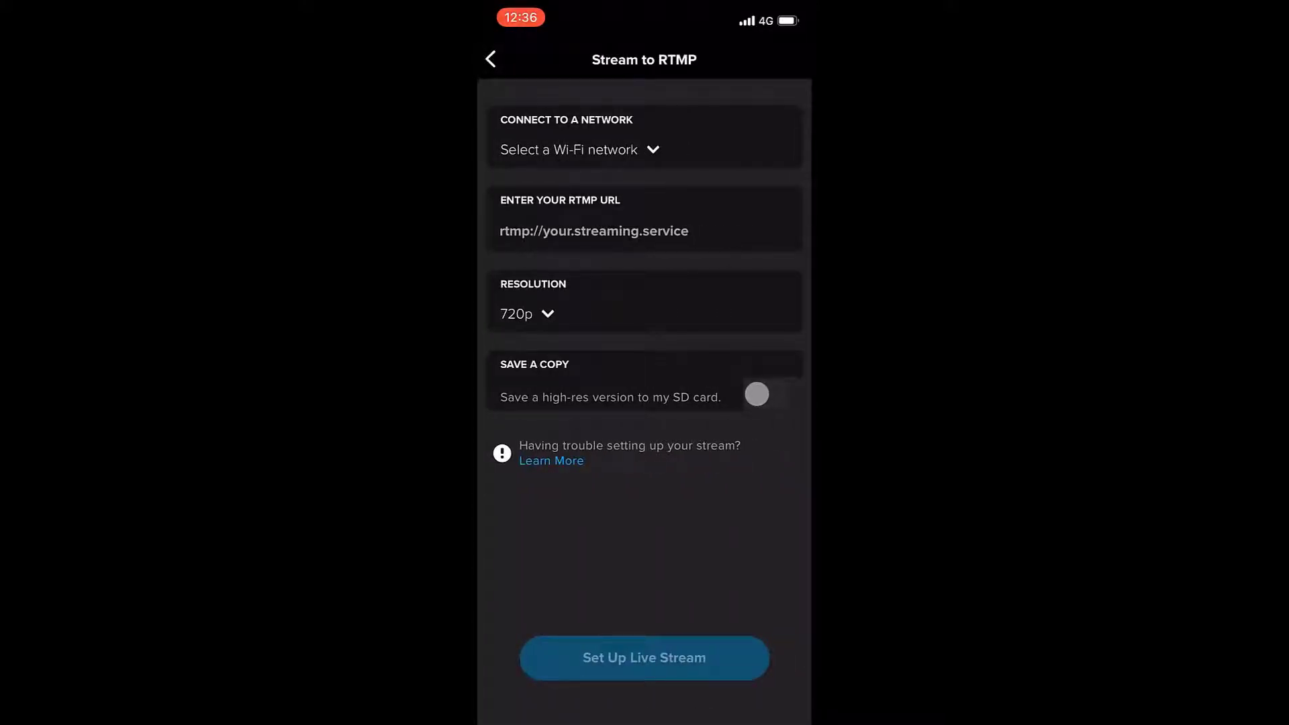
Pick dlink-44E8 from the Wi-Fi network list on the RTMP form.
left_click(578, 150)
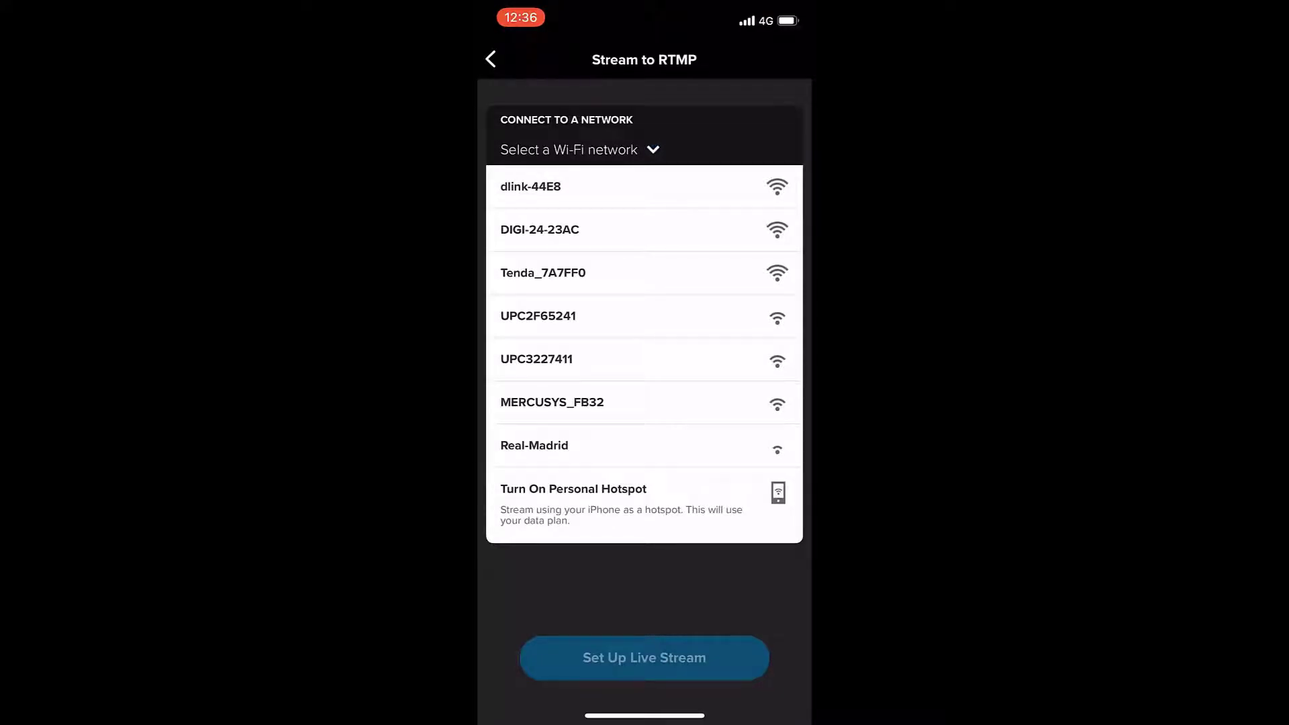
left_click(530, 186)
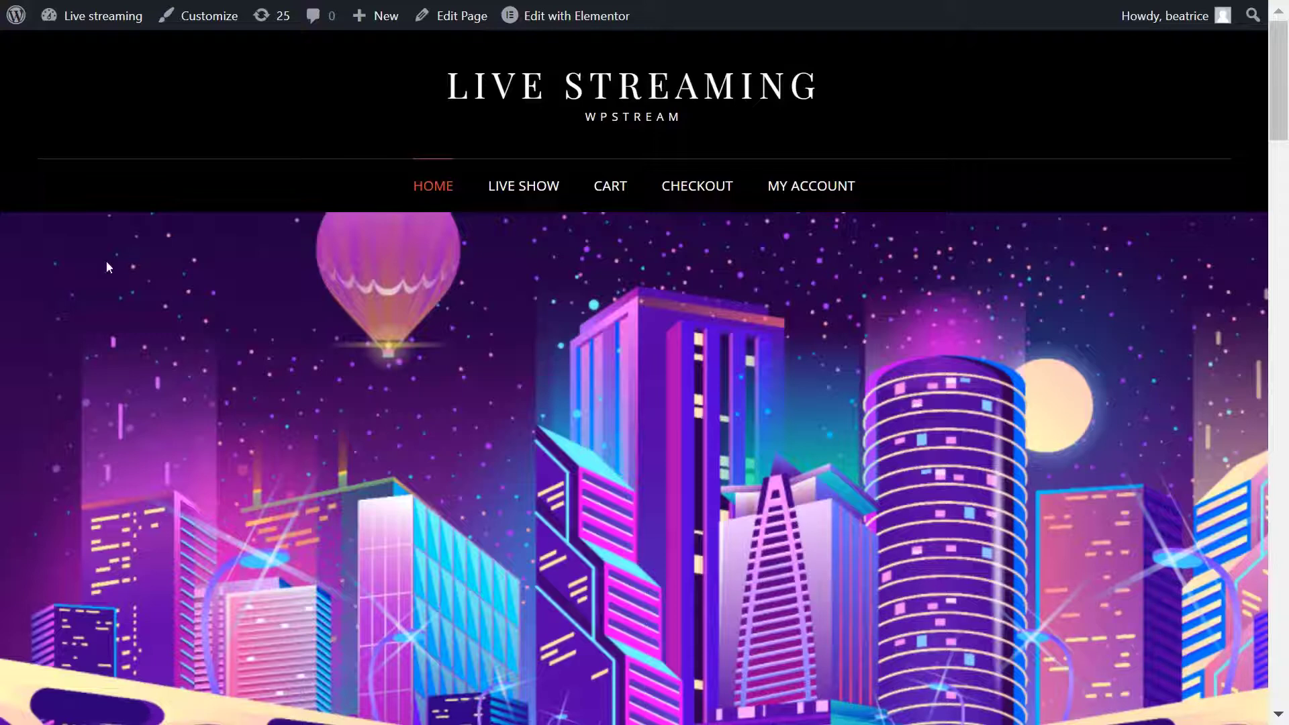
mouse_move(15, 15)
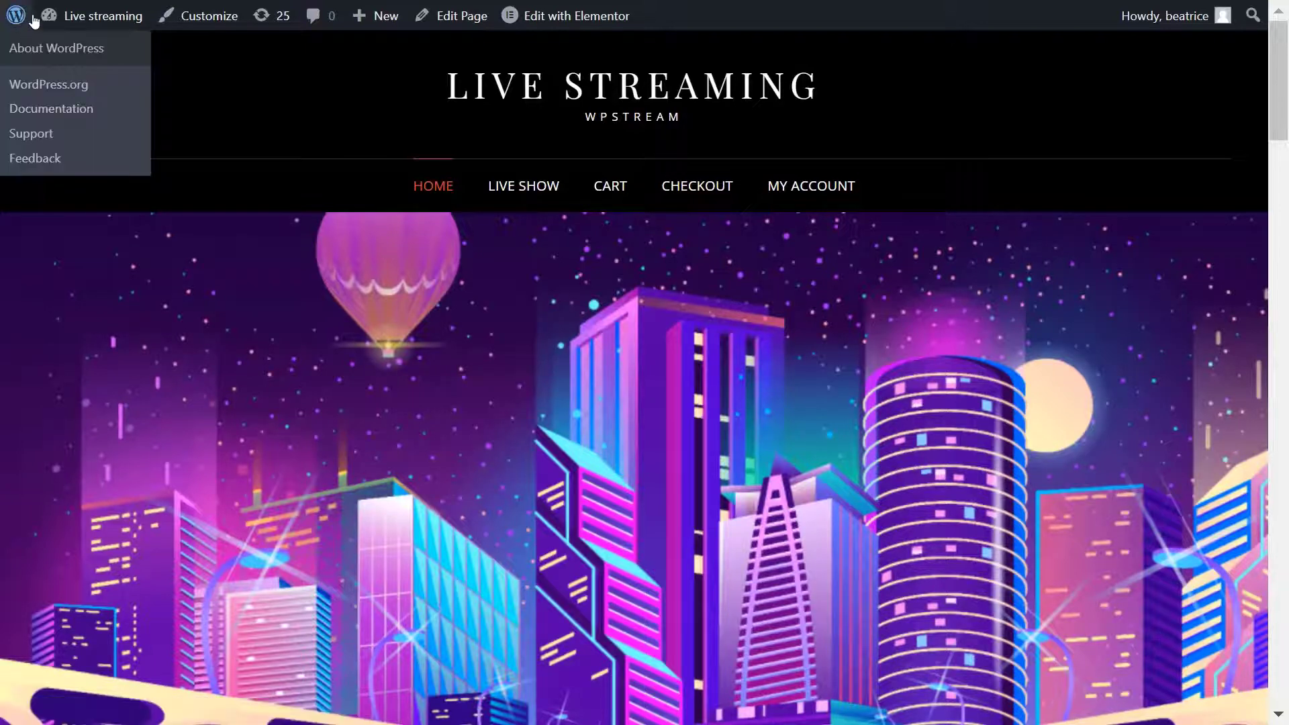
Search the plugin directory for 'wpstream', then install and activate WpStream.
left_click(32, 18)
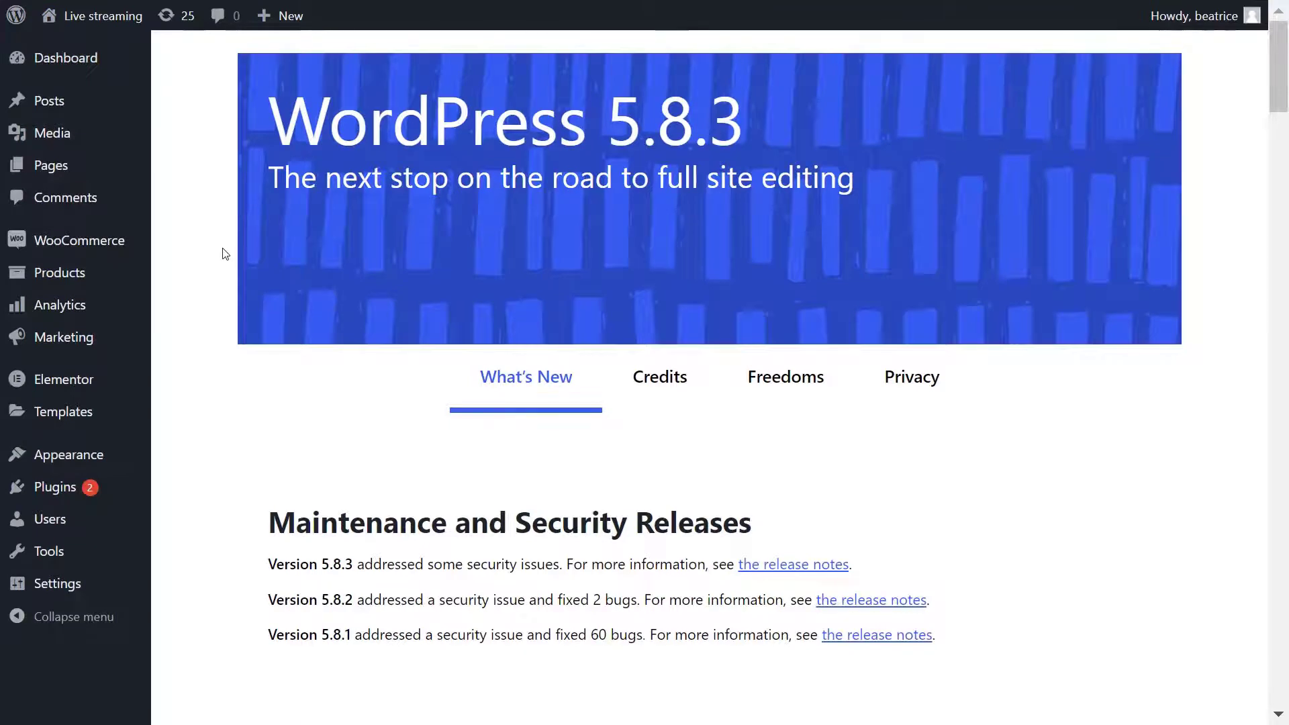
mouse_move(54, 487)
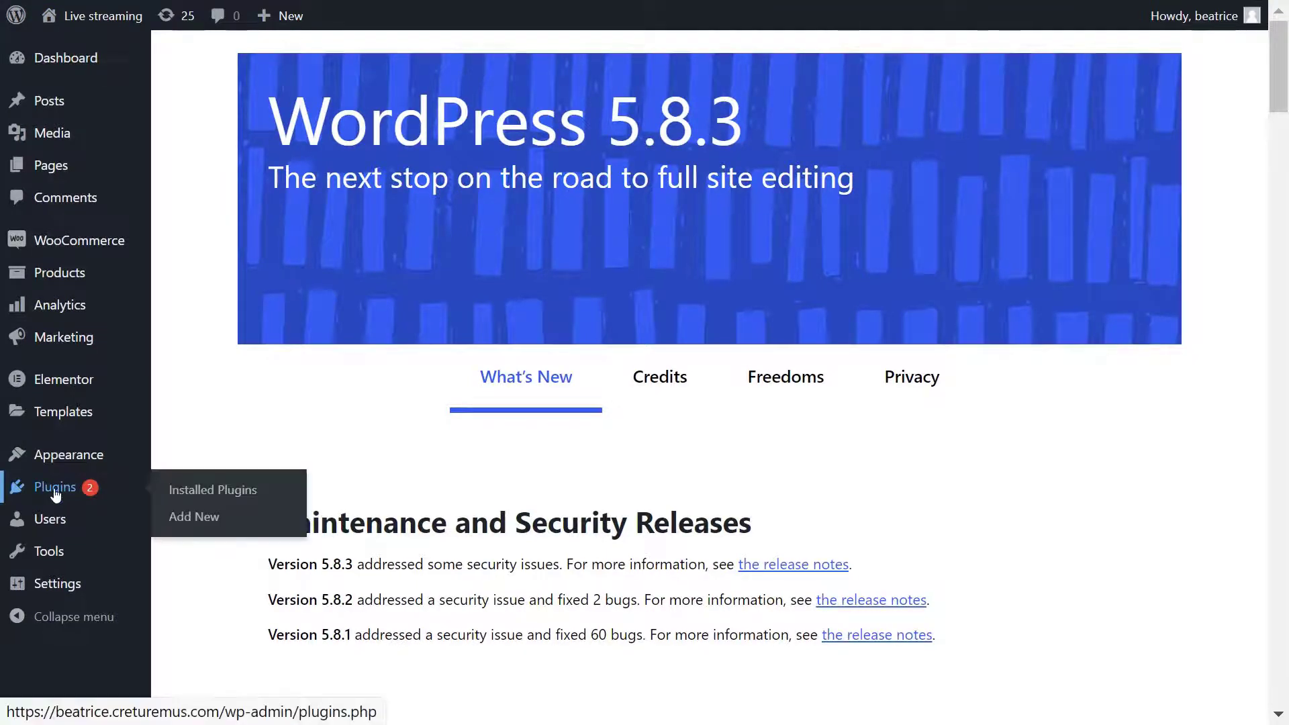
left_click(253, 531)
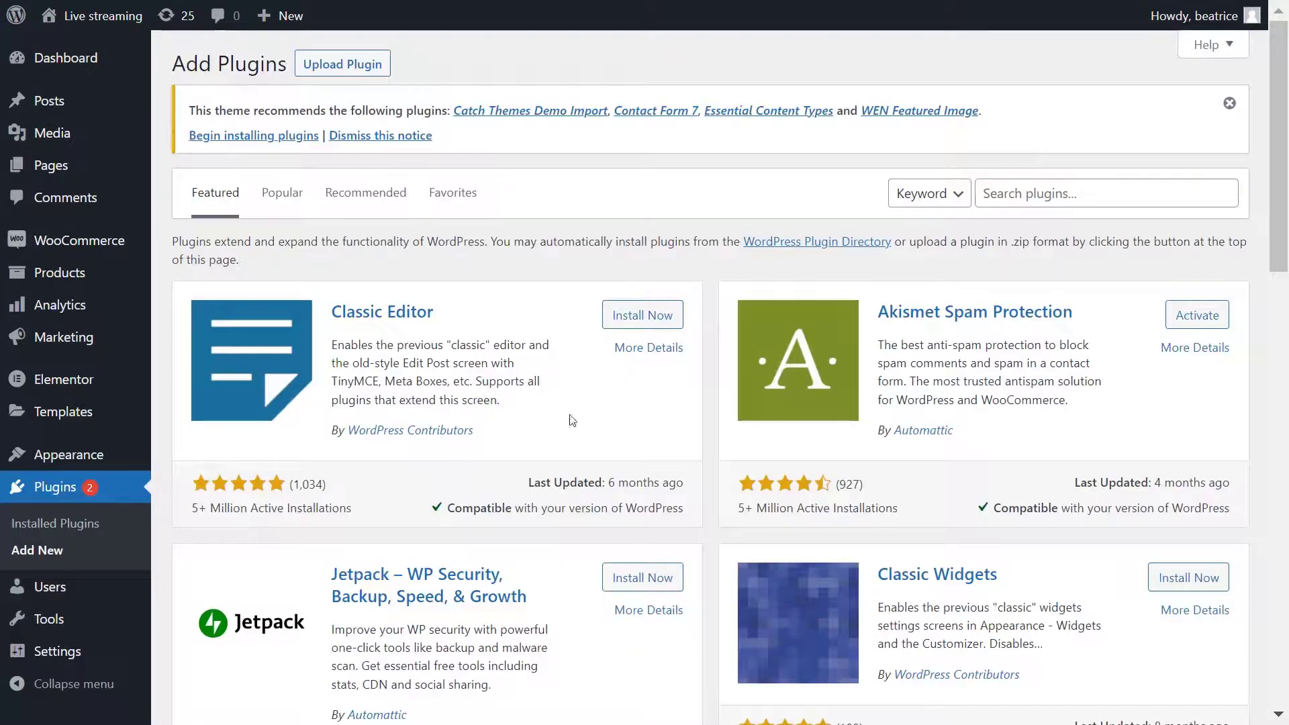
left_click(1083, 198)
type("wpst")
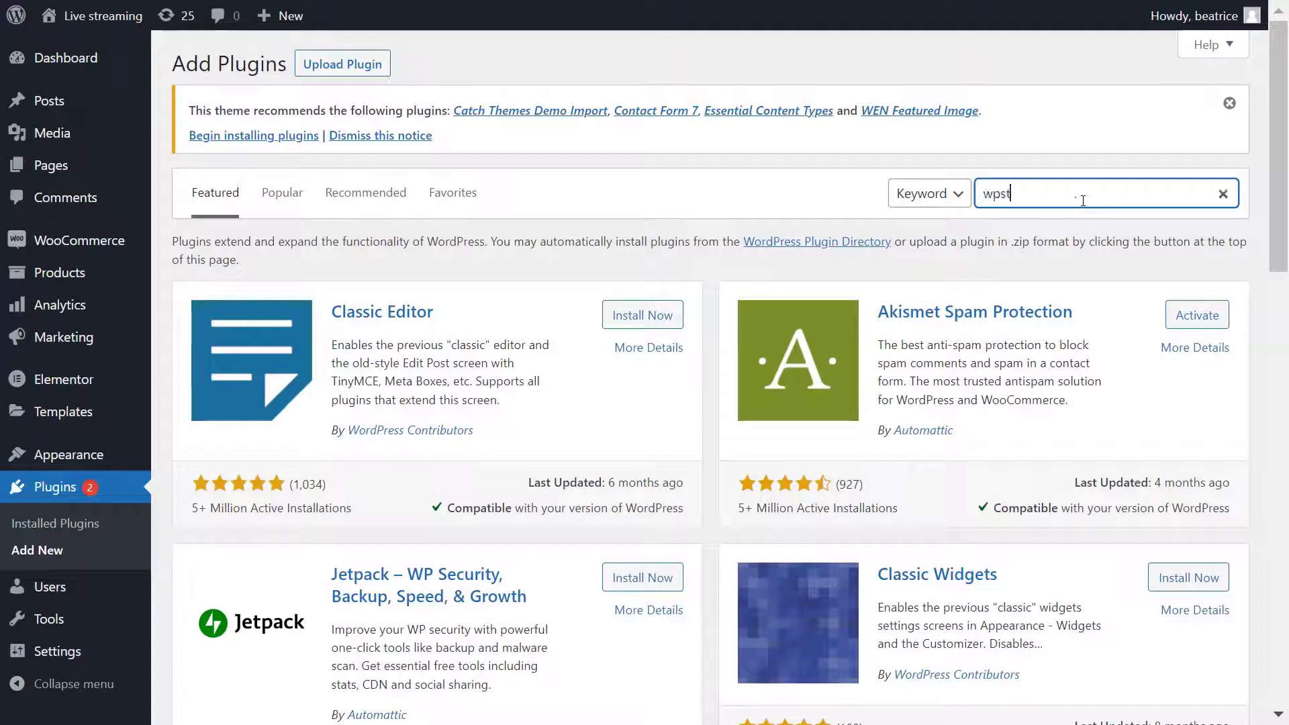
type("ream")
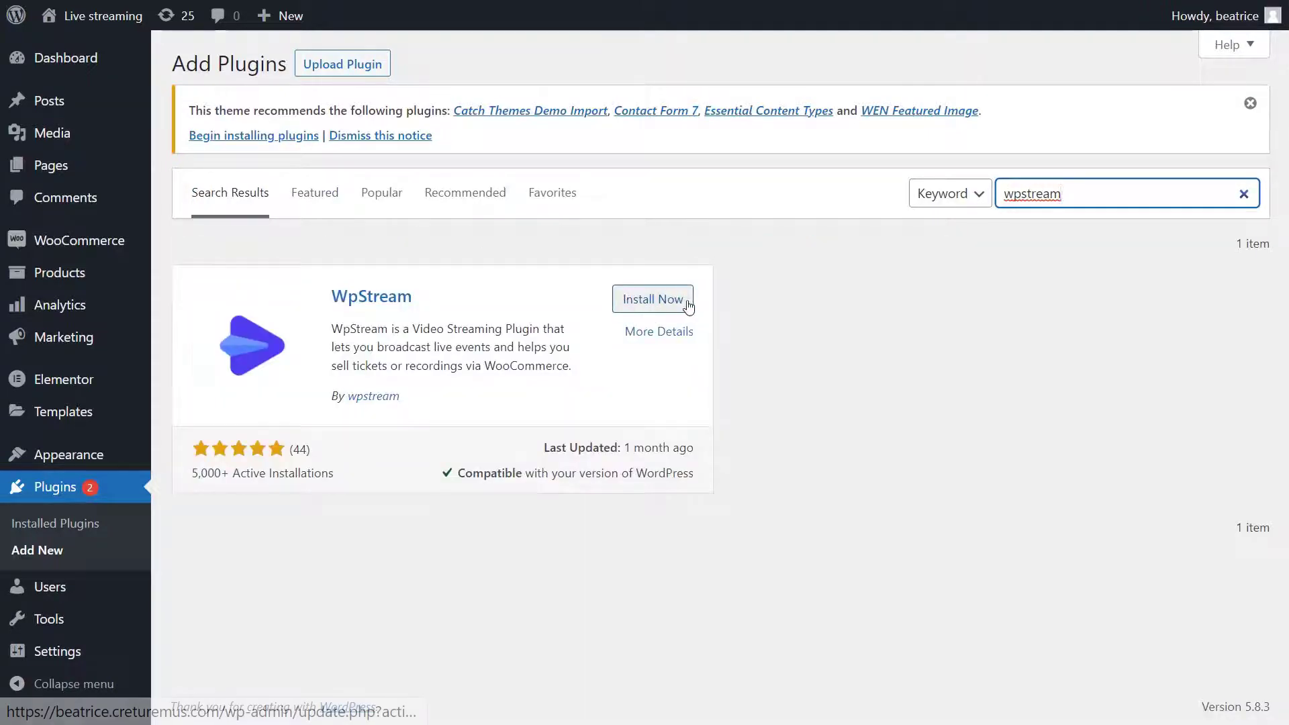
left_click(688, 303)
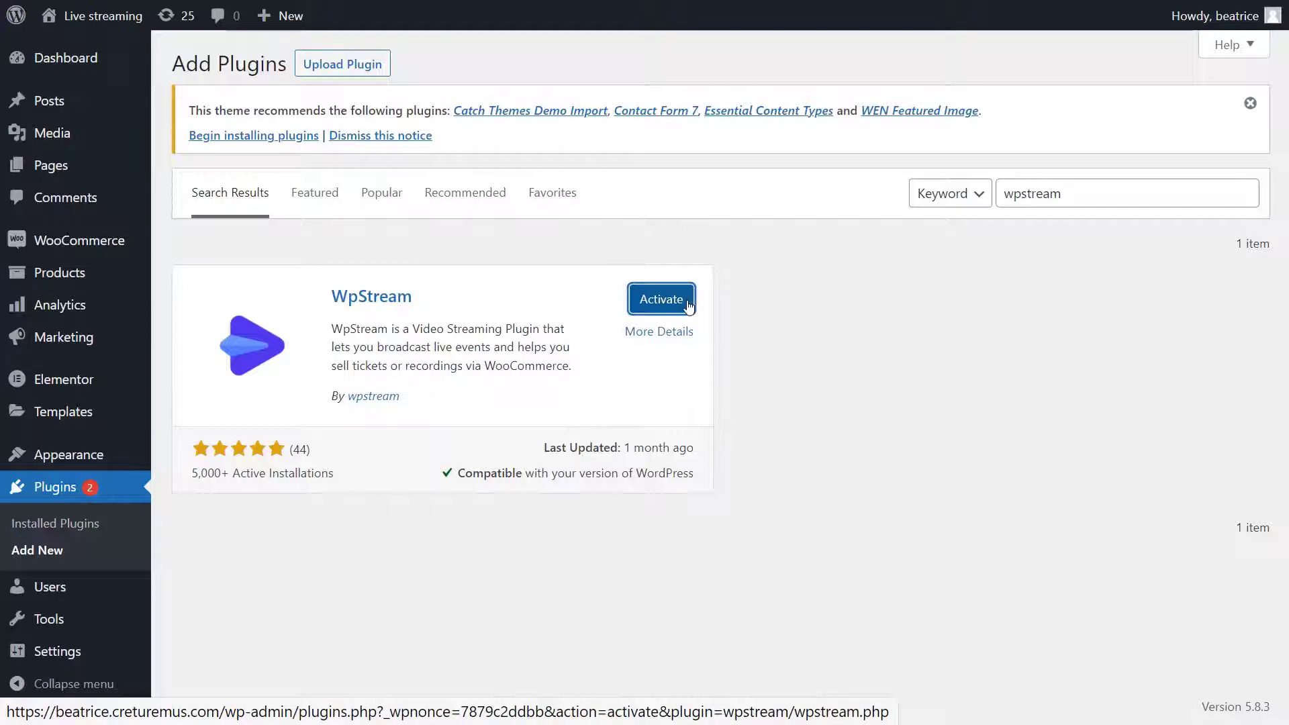
left_click(687, 307)
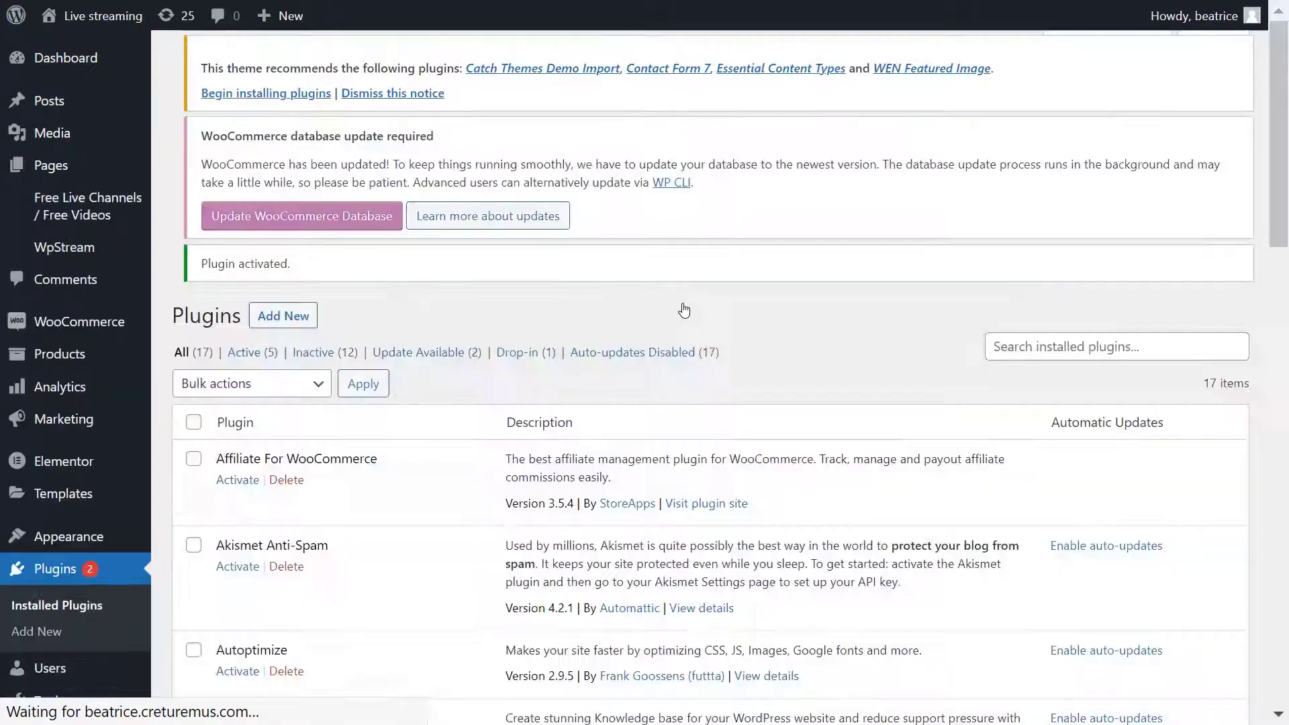
Scroll the Plugins list and go to WpStream's Credentials page.
scroll(684, 309, "down", 8)
scroll(684, 309, "down", 10)
scroll(684, 309, "down", 7)
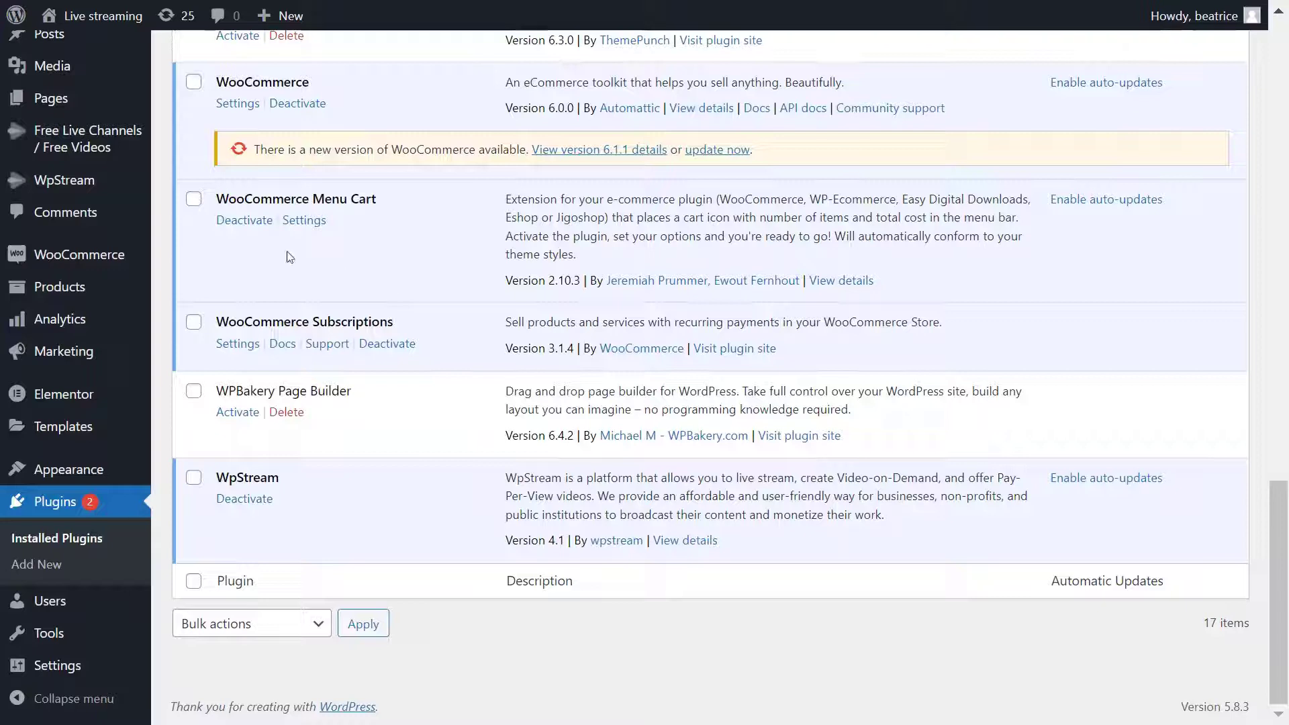
mouse_move(64, 247)
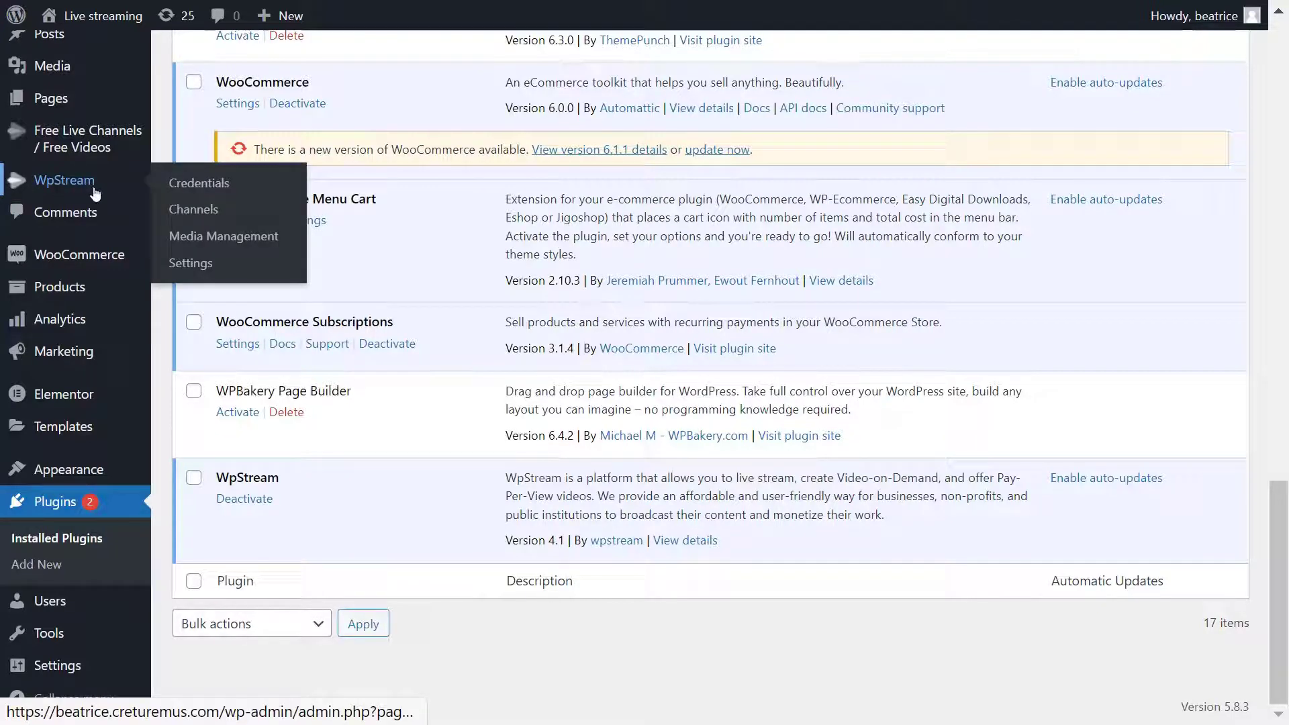
left_click(262, 190)
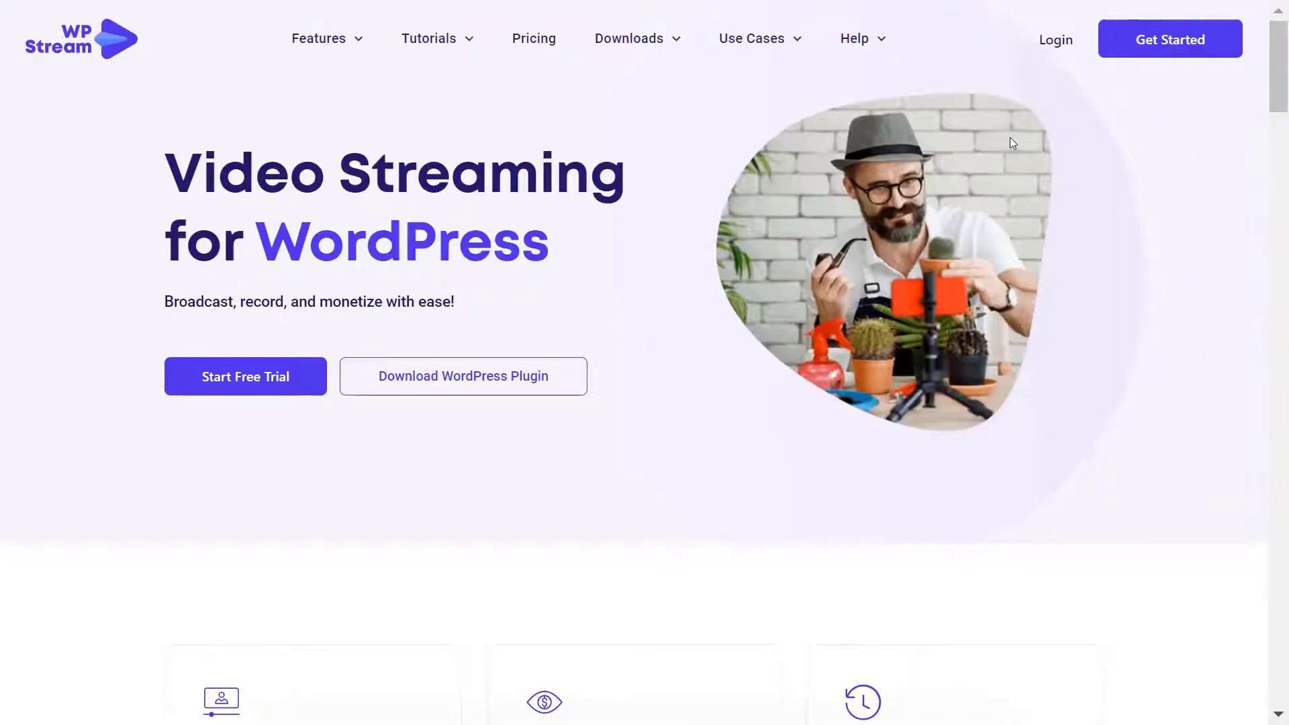
scroll(1048, 460, "down", 6)
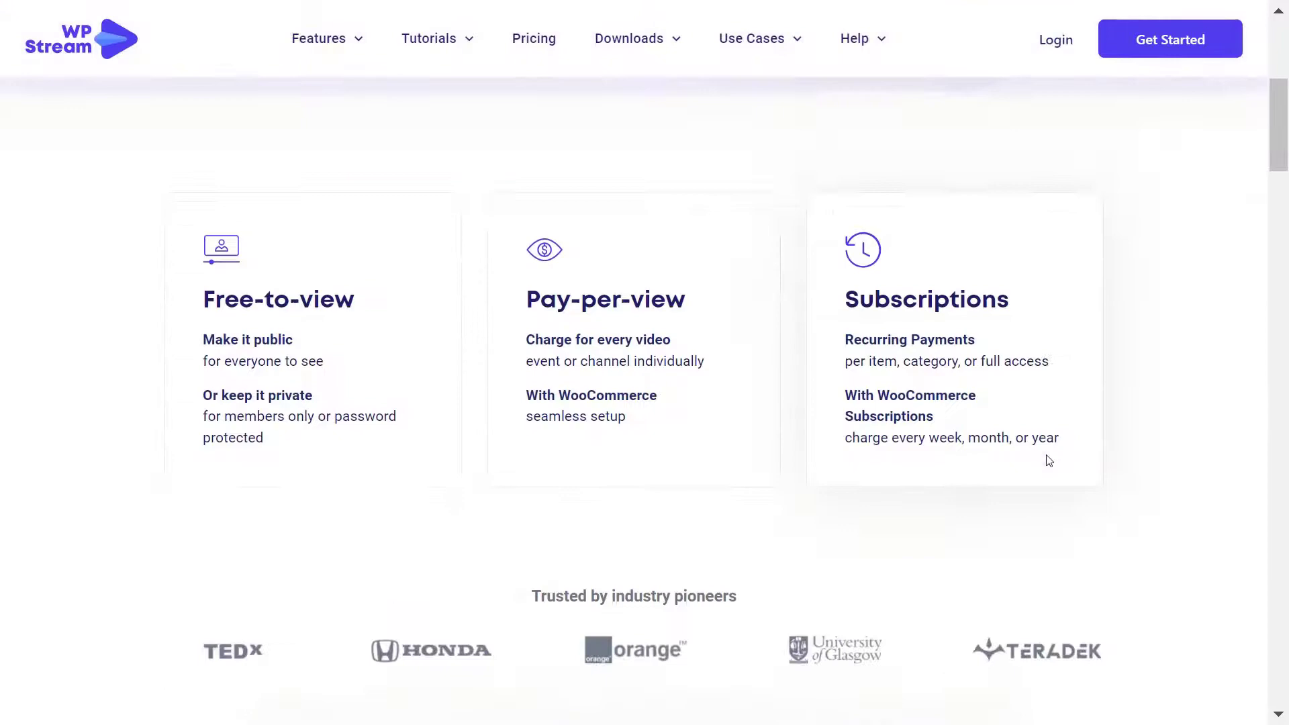
scroll(1047, 460, "down", 9)
scroll(1046, 460, "up", 10)
scroll(1046, 461, "up", 5)
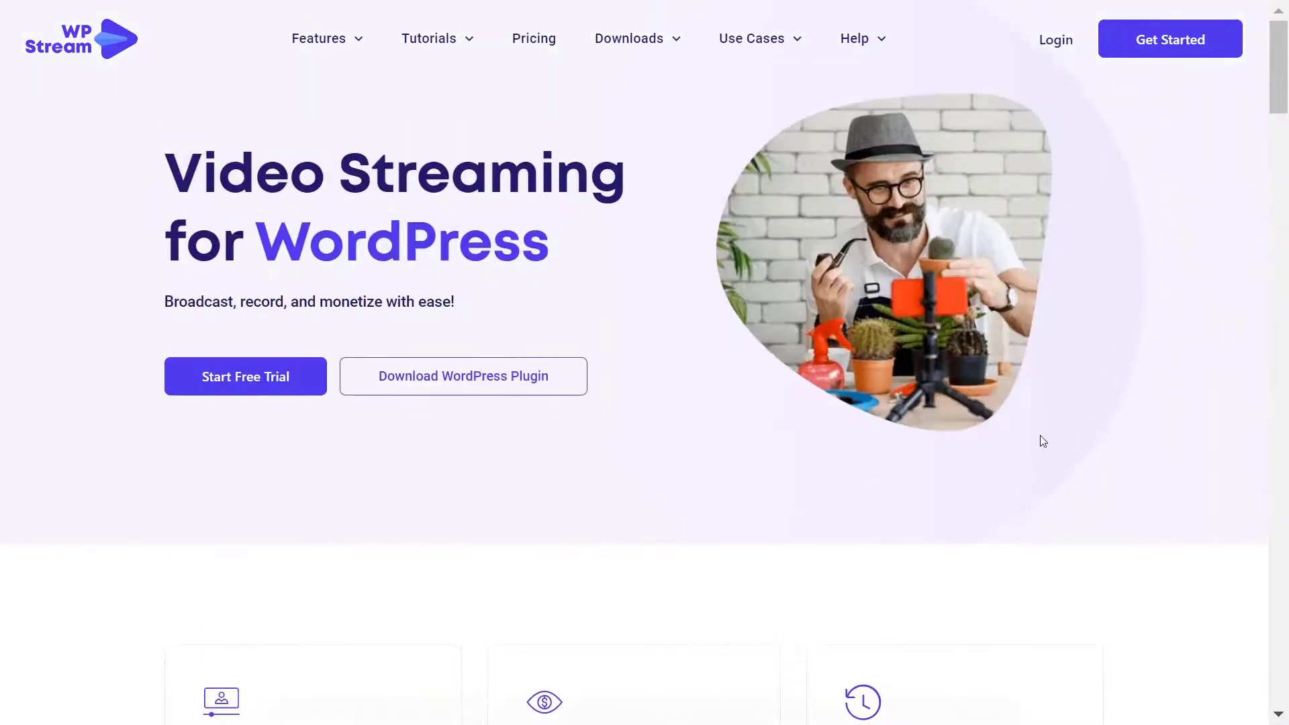
left_click(1214, 43)
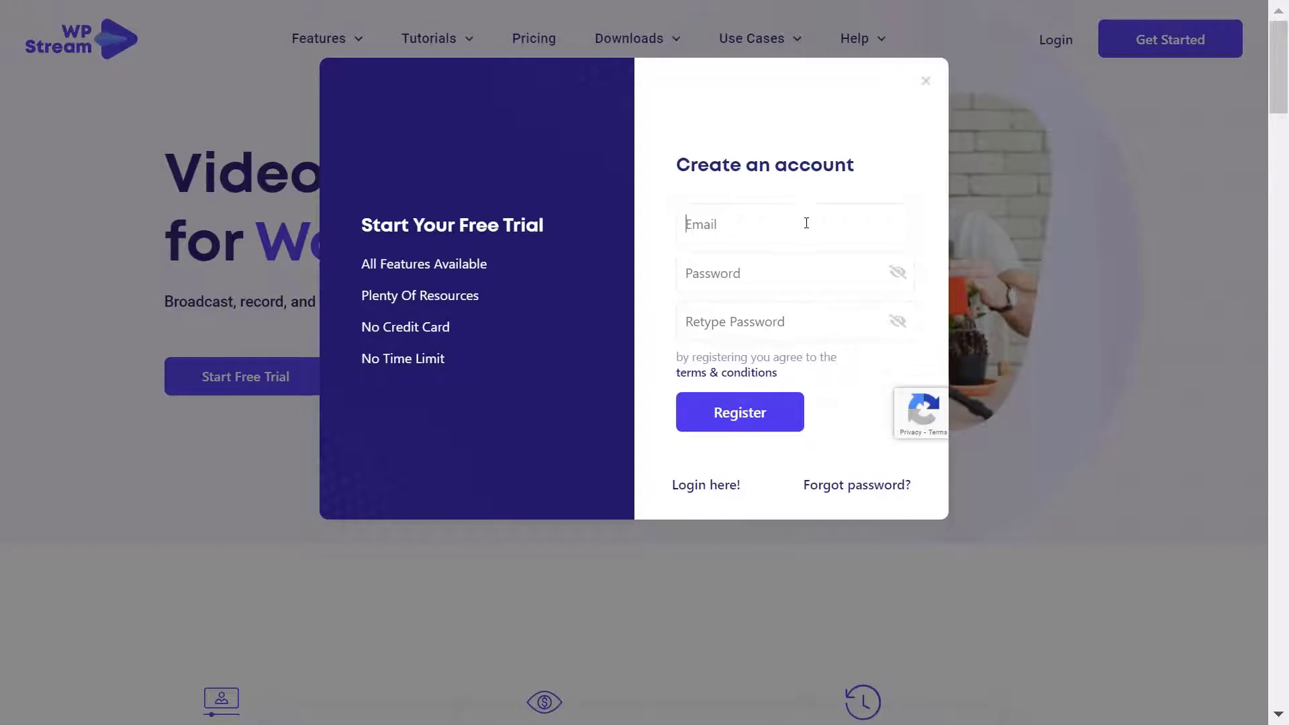
key("Tab")
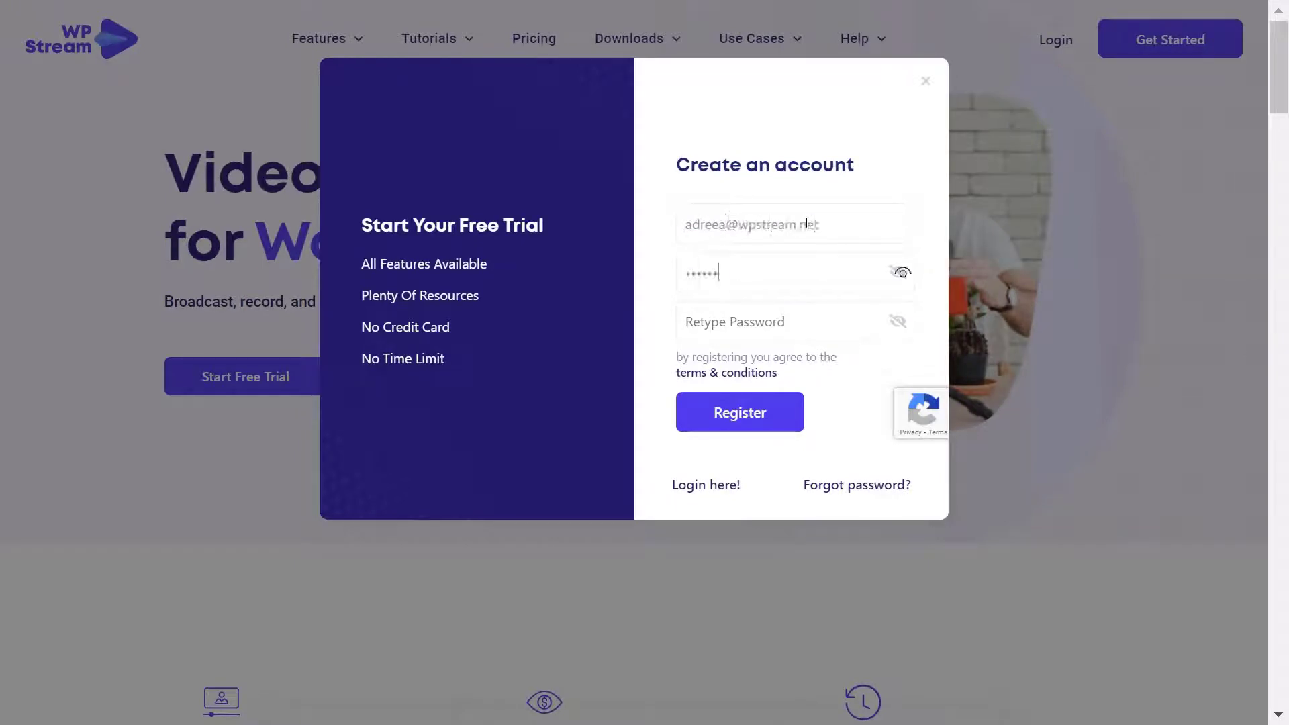
key("Tab")
left_click(787, 419)
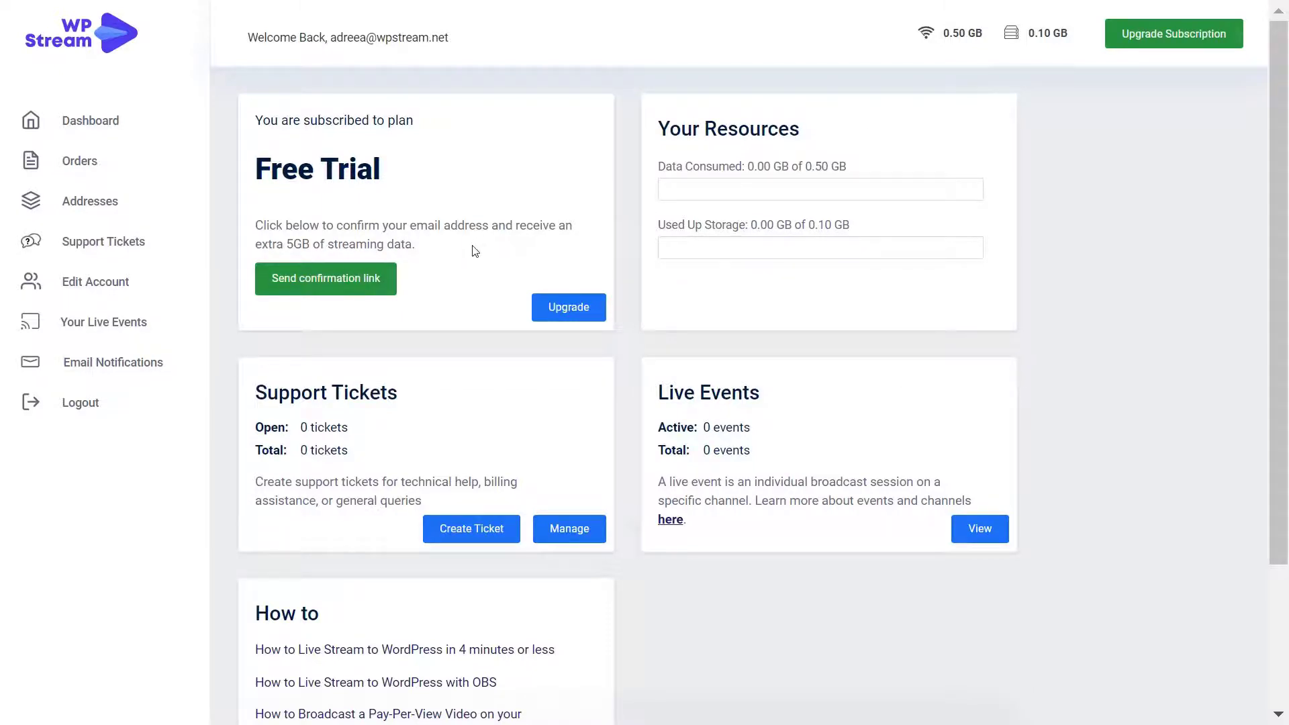
Send and follow the email confirmation link, then check the 5.50 GB data allowance.
left_click(371, 283)
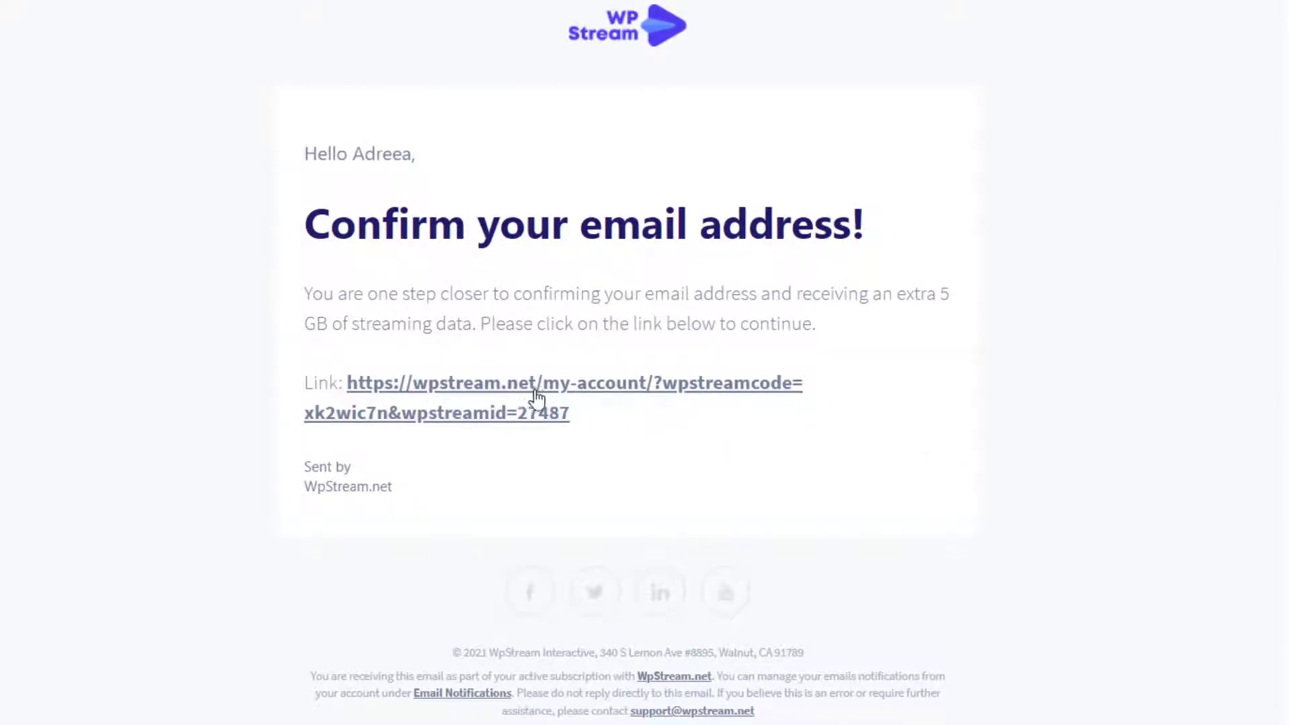
left_click(558, 398)
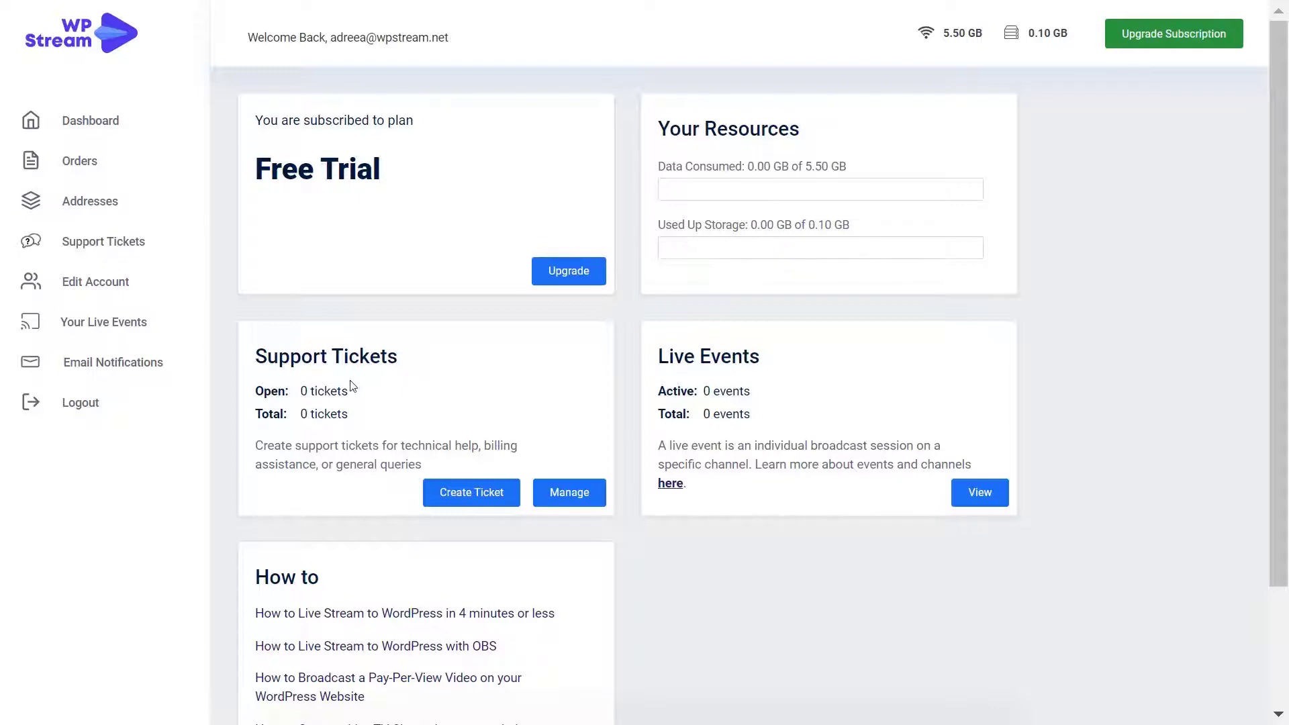
scroll(346, 384, "down", 3)
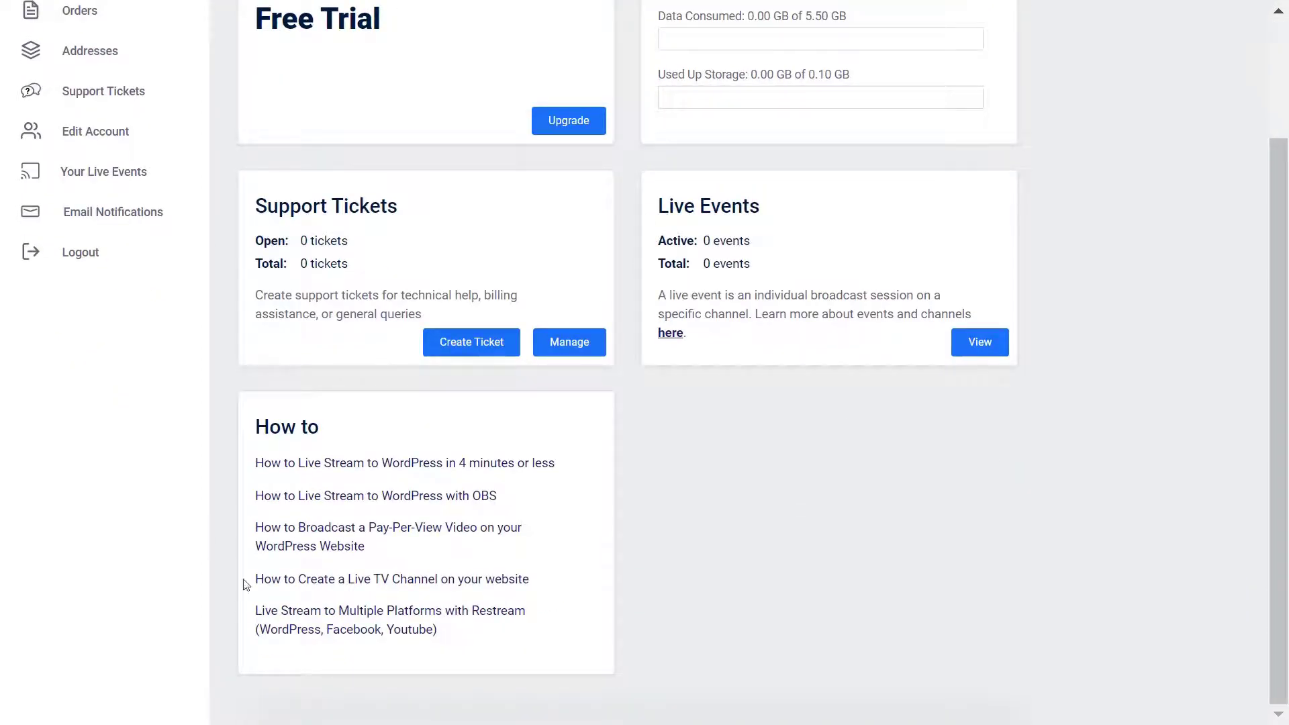
scroll(735, 503, "up", 3)
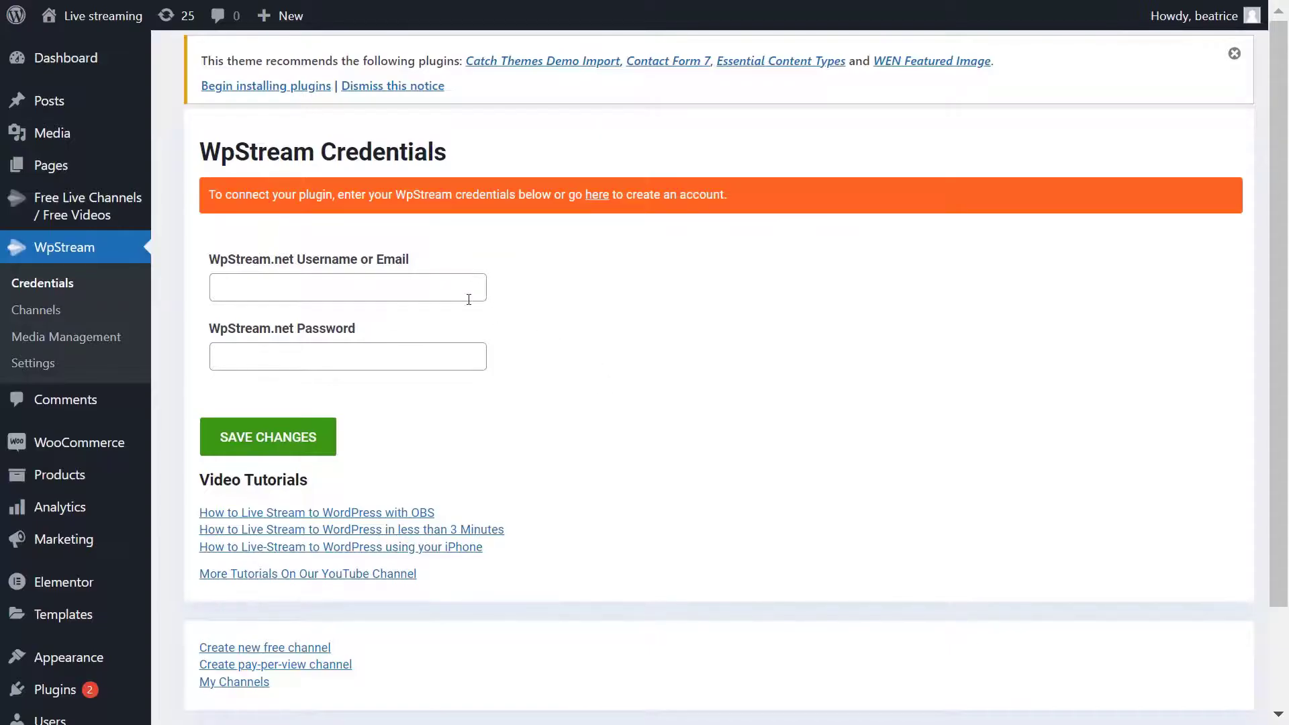
left_click(426, 300)
left_click(396, 362)
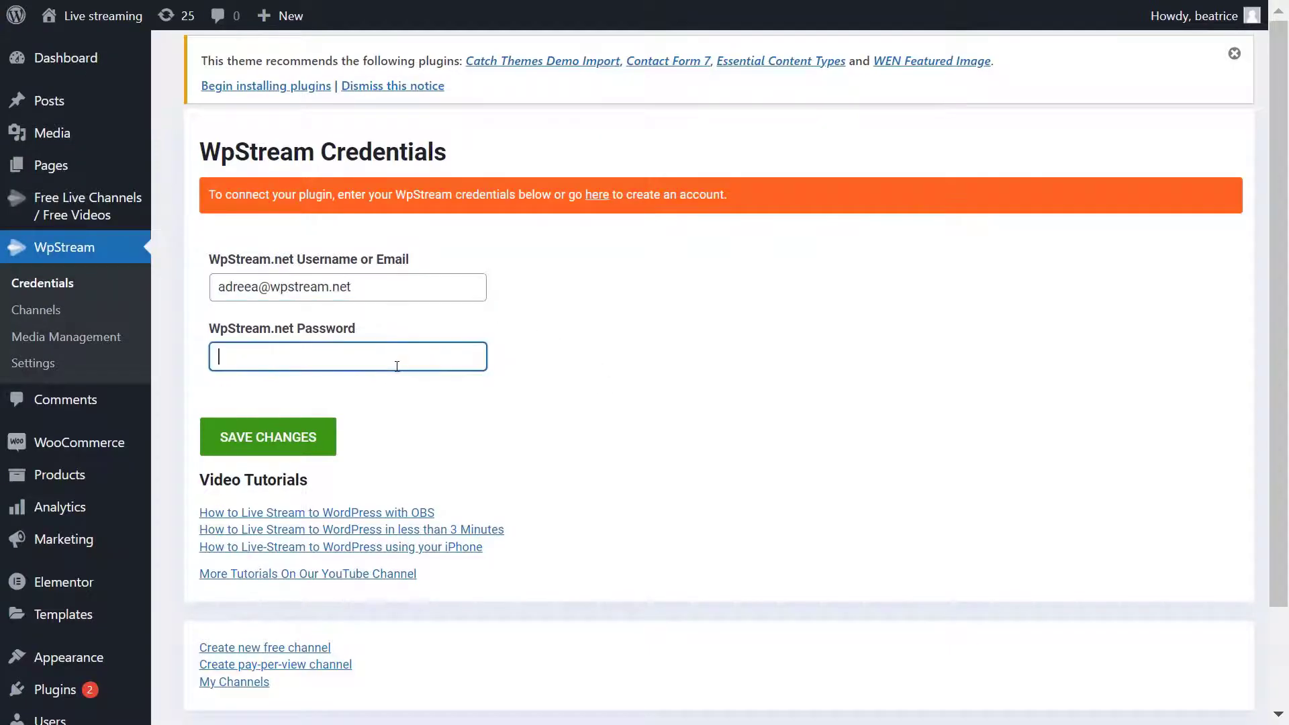
type("a")
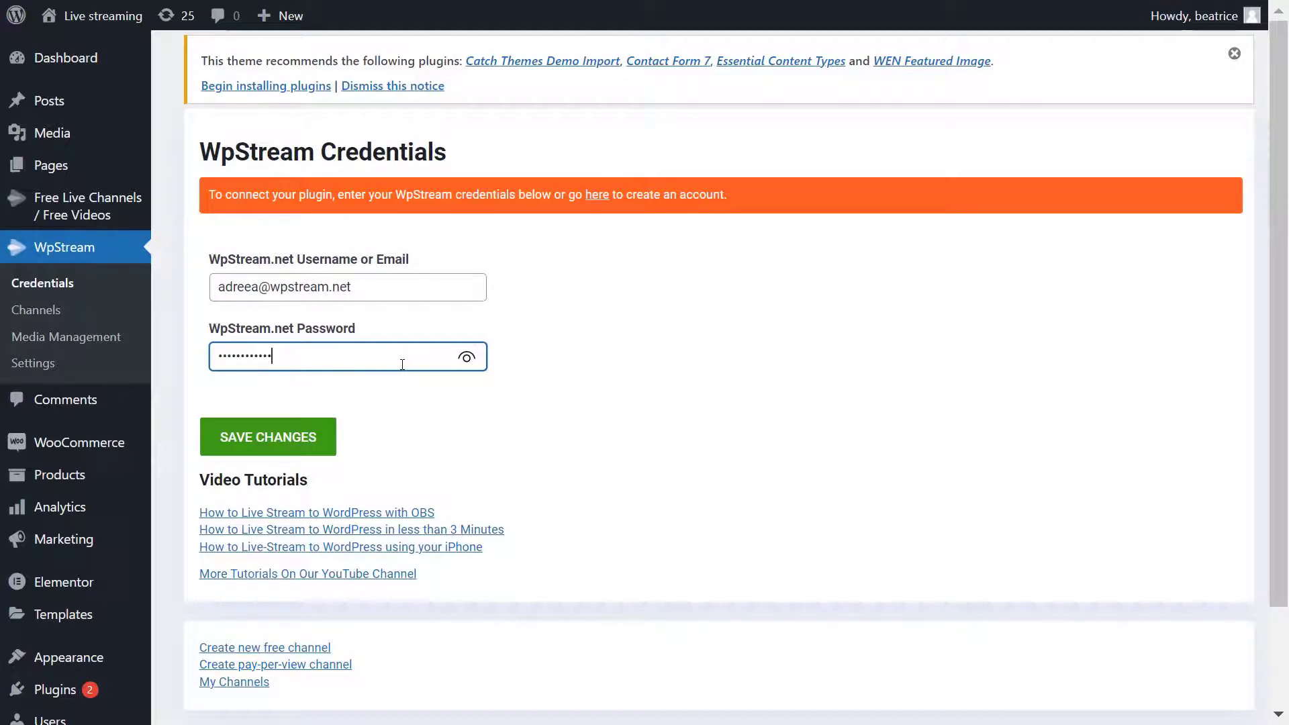
left_click(322, 444)
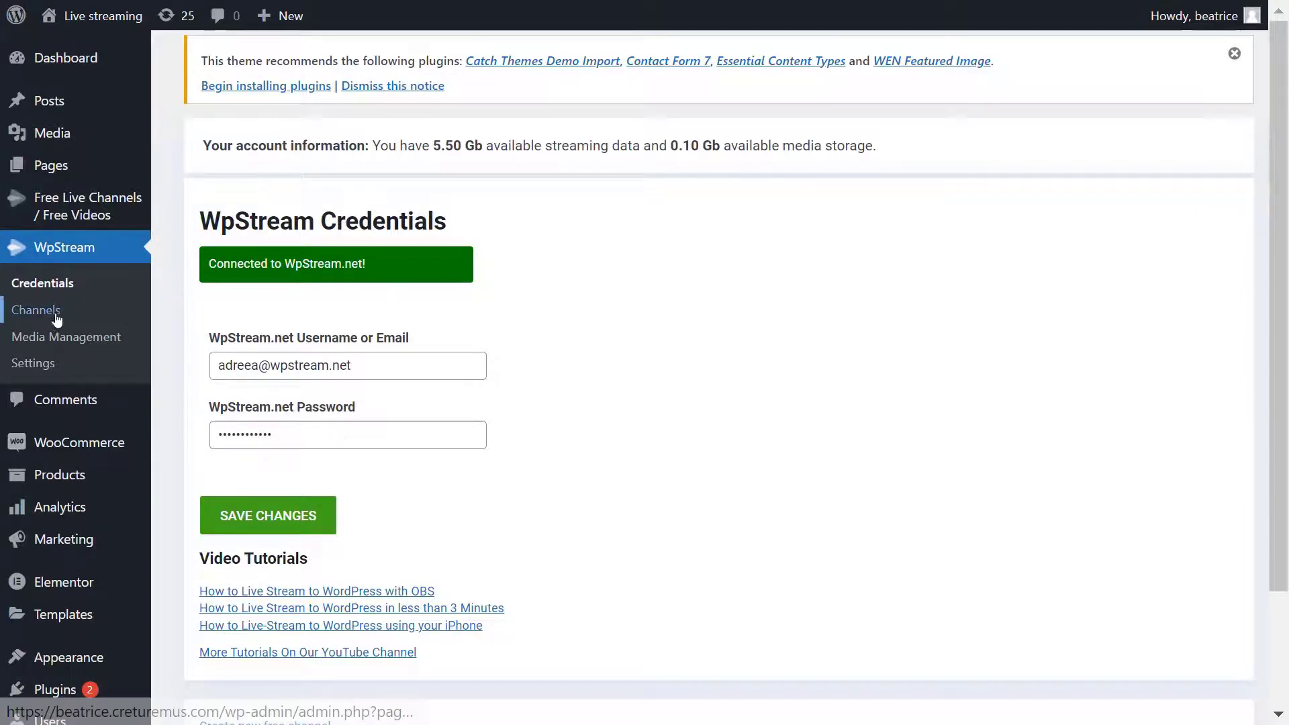
left_click(26, 318)
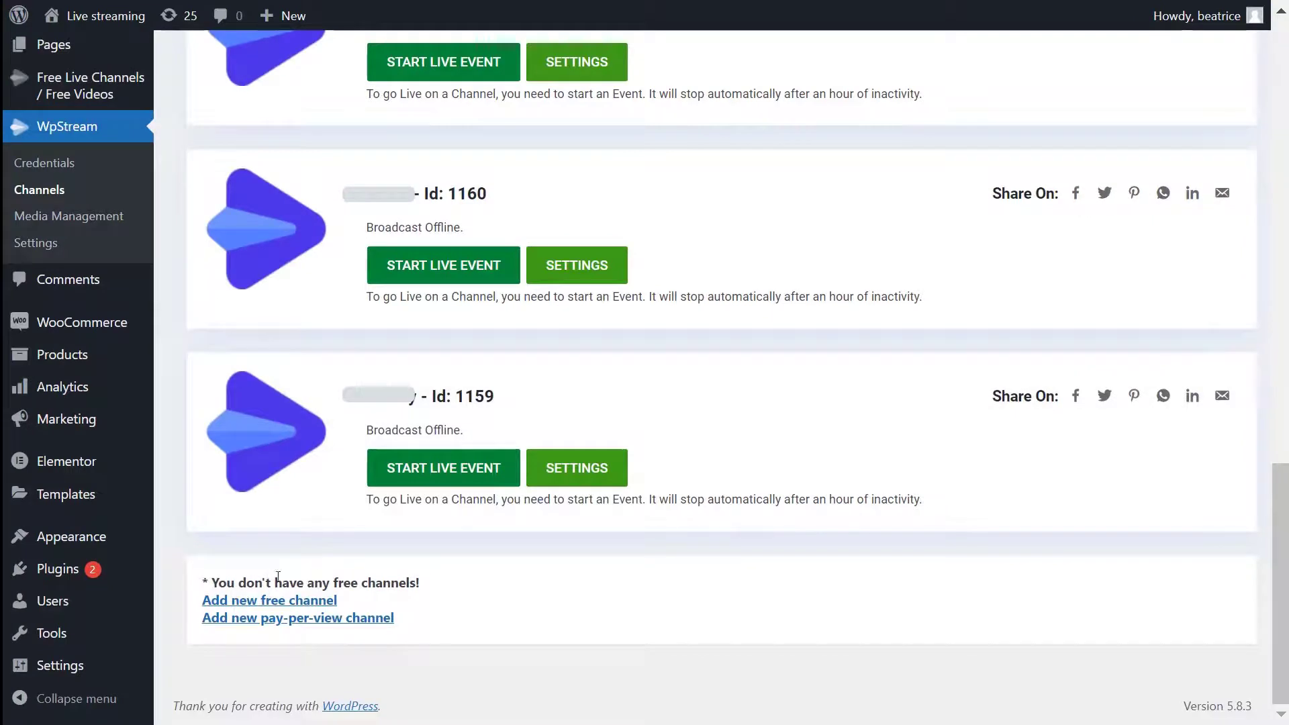
Start a new free channel titled 'Live streaming with GoPro'.
left_click(313, 606)
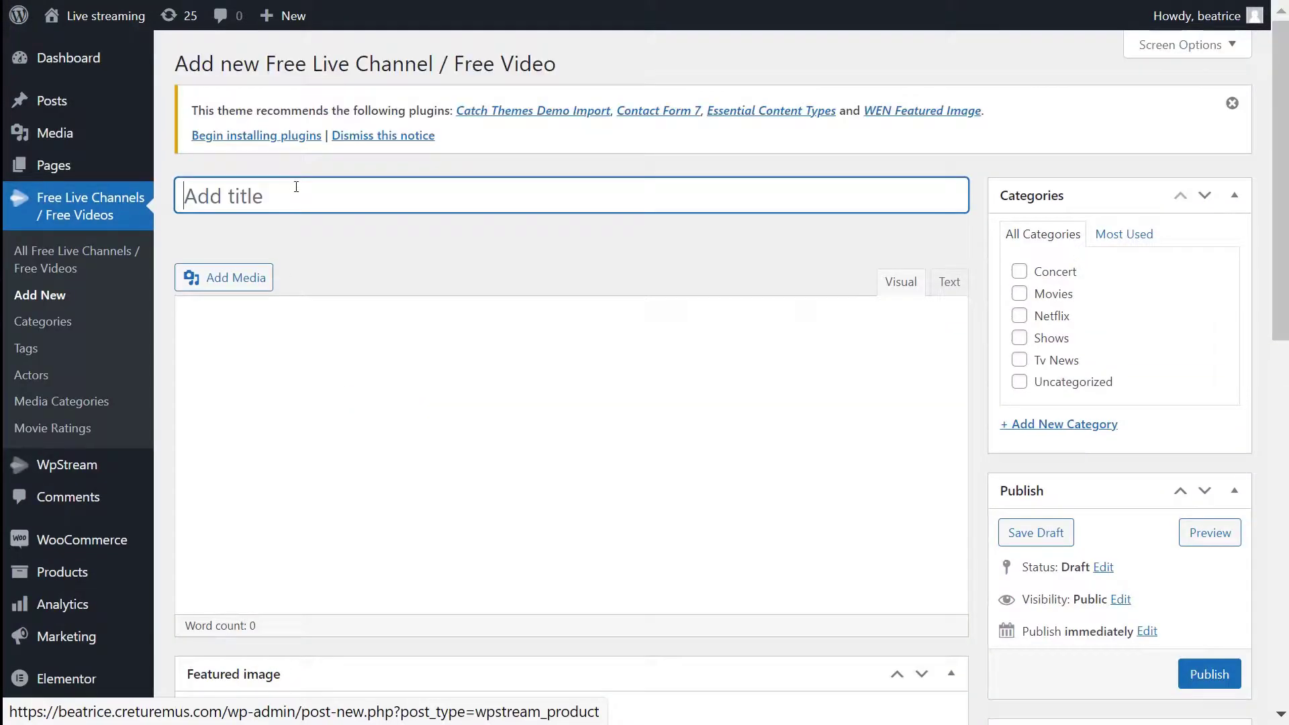
type("Live")
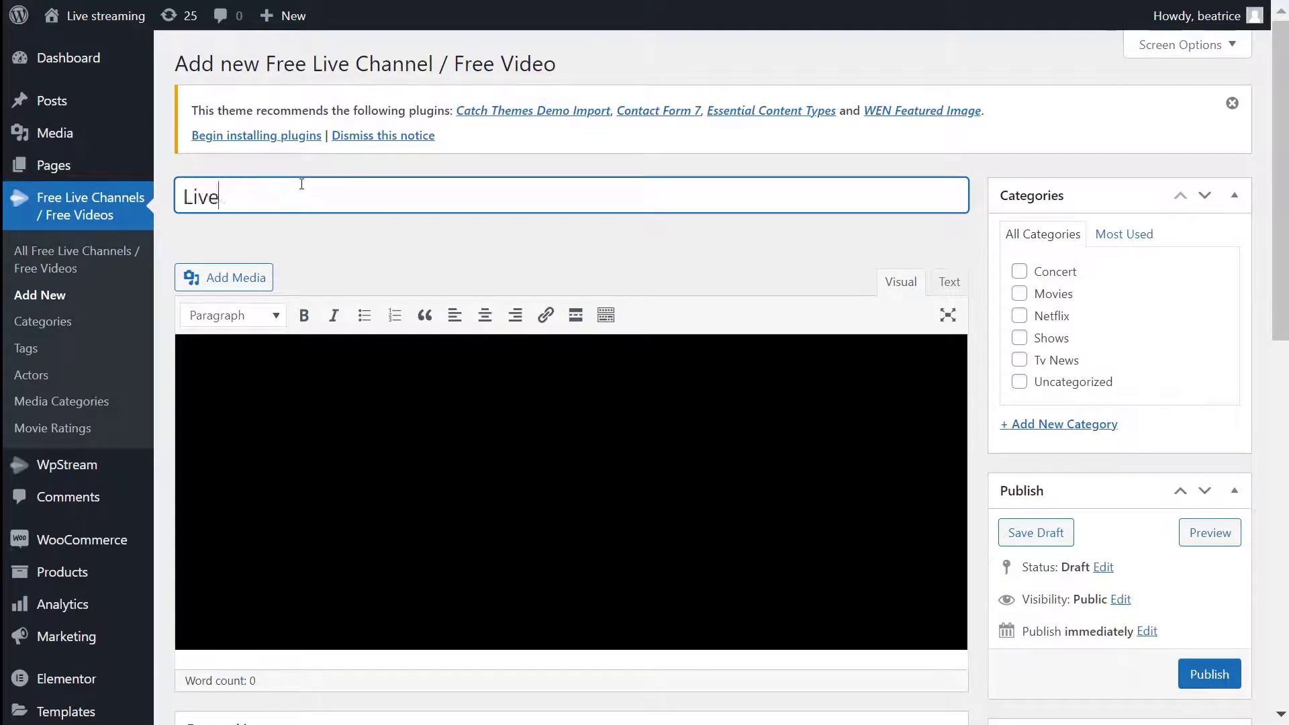
type(" streaming with G")
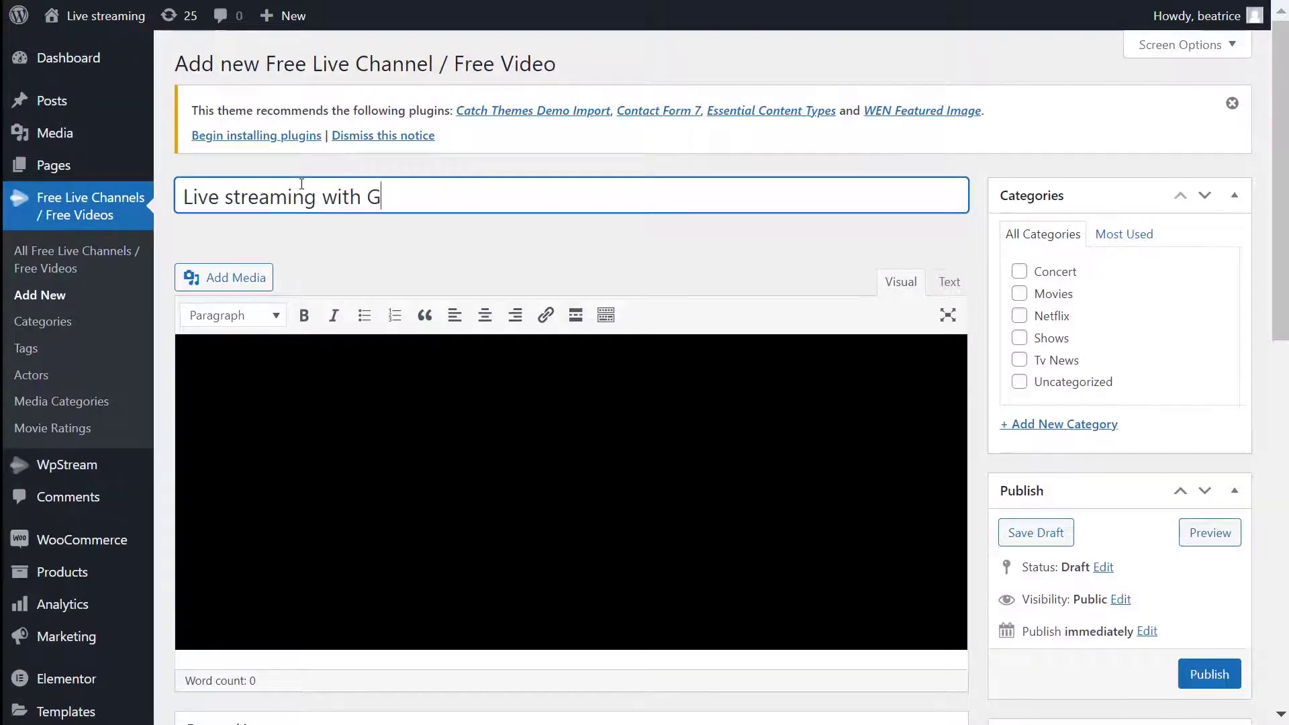
type("oPer")
key("BackSpace")
key("BackSpace")
type("ro")
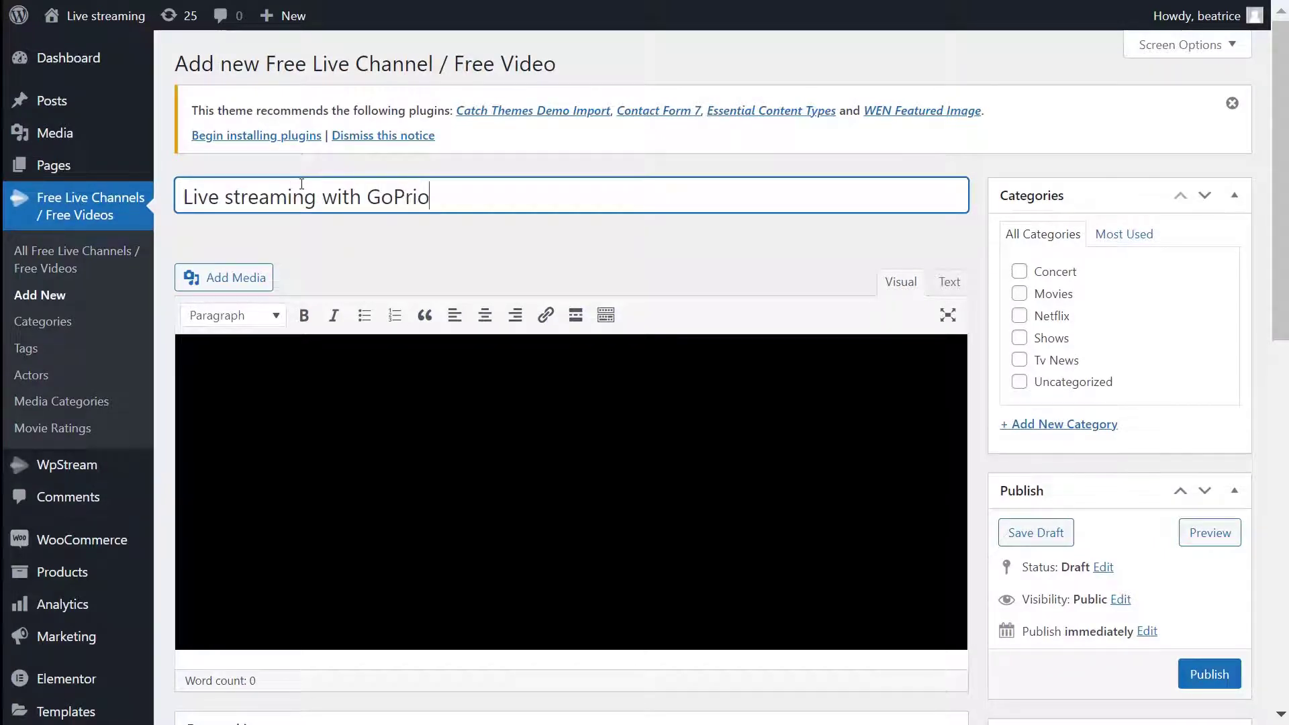
key("BackSpace")
Describe the channel as 'Let's go live on our adventure with GoPro'.
key("Tab")
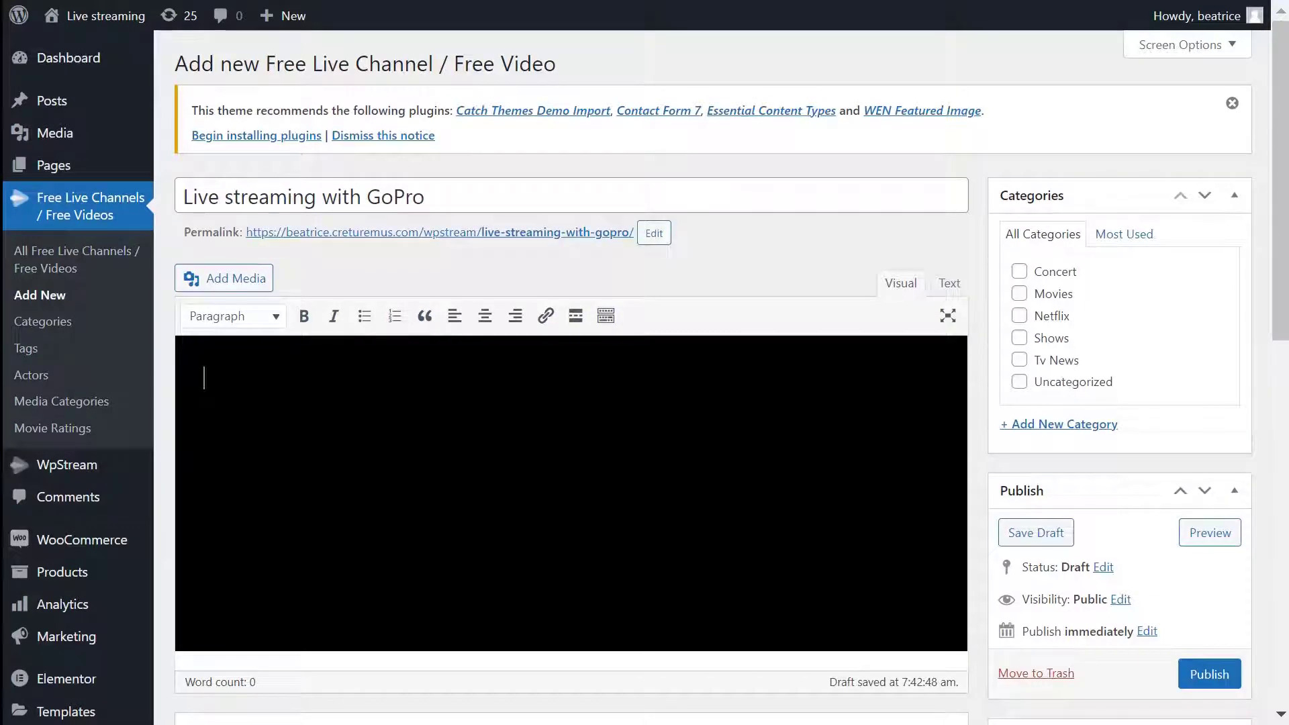
type("Le")
type("t's ")
type("go live")
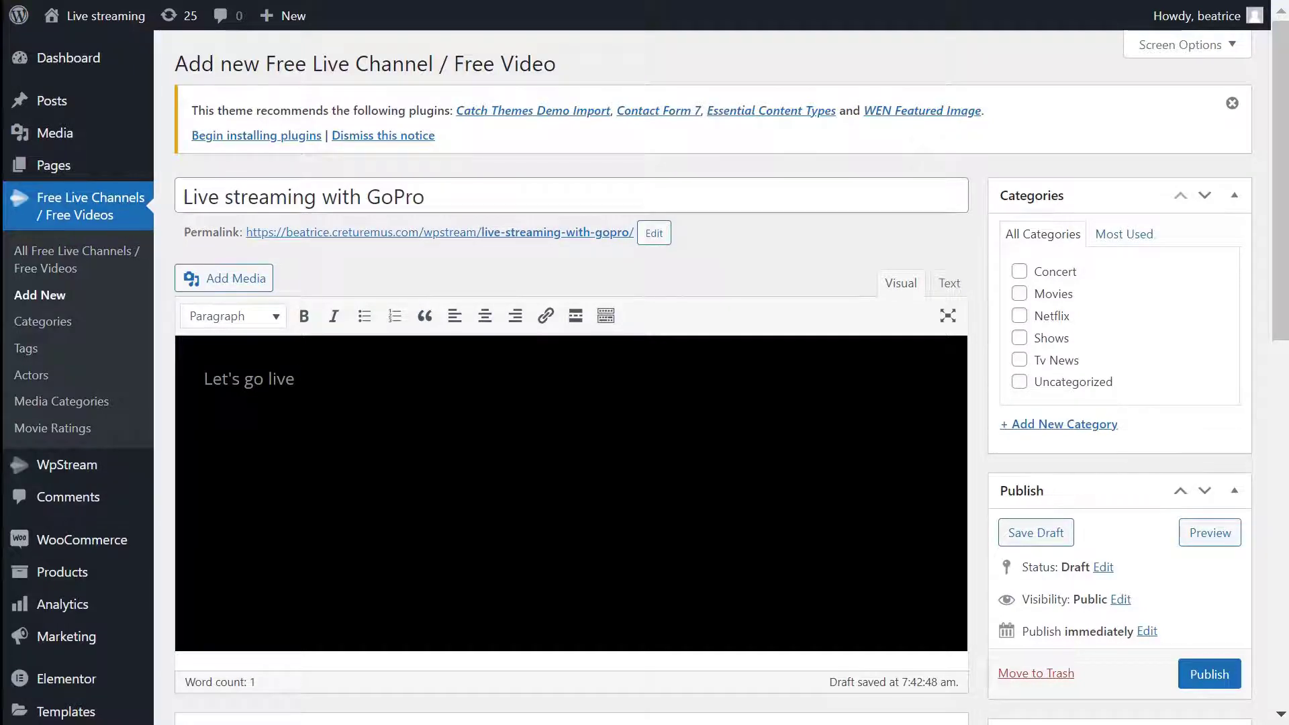
type(" on th")
key("BackSpace")
key("BackSpace")
key("BackSpace")
type("our")
type(" adventure with")
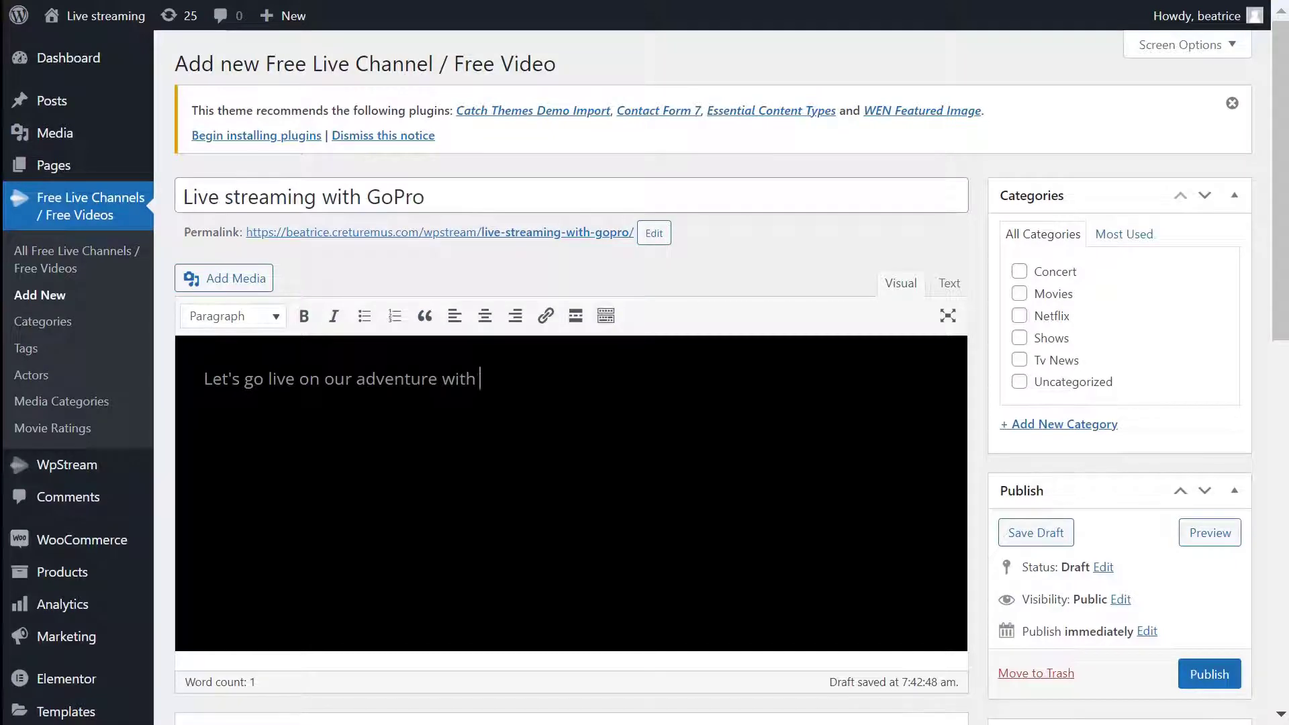
type(" GoPro")
scroll(863, 479, "down", 3)
Set the vegetables photo as the channel's featured image.
left_click(253, 556)
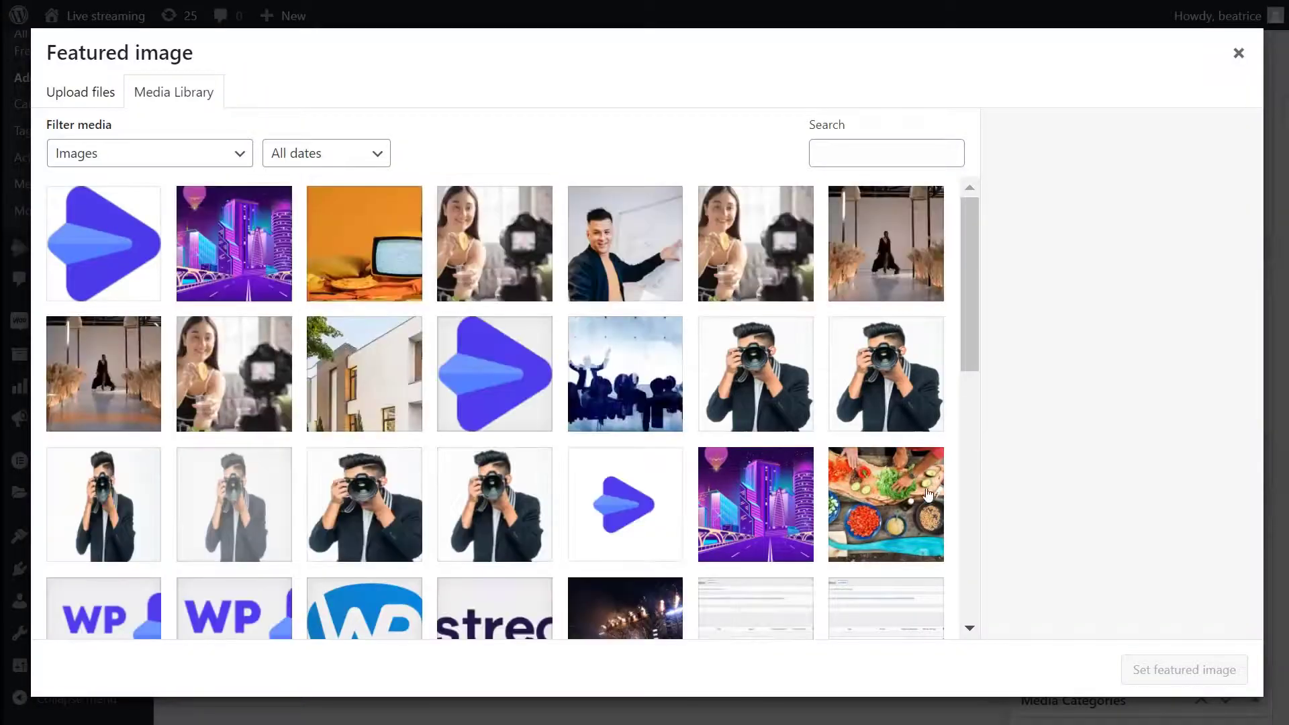
left_click(928, 495)
left_click(1142, 669)
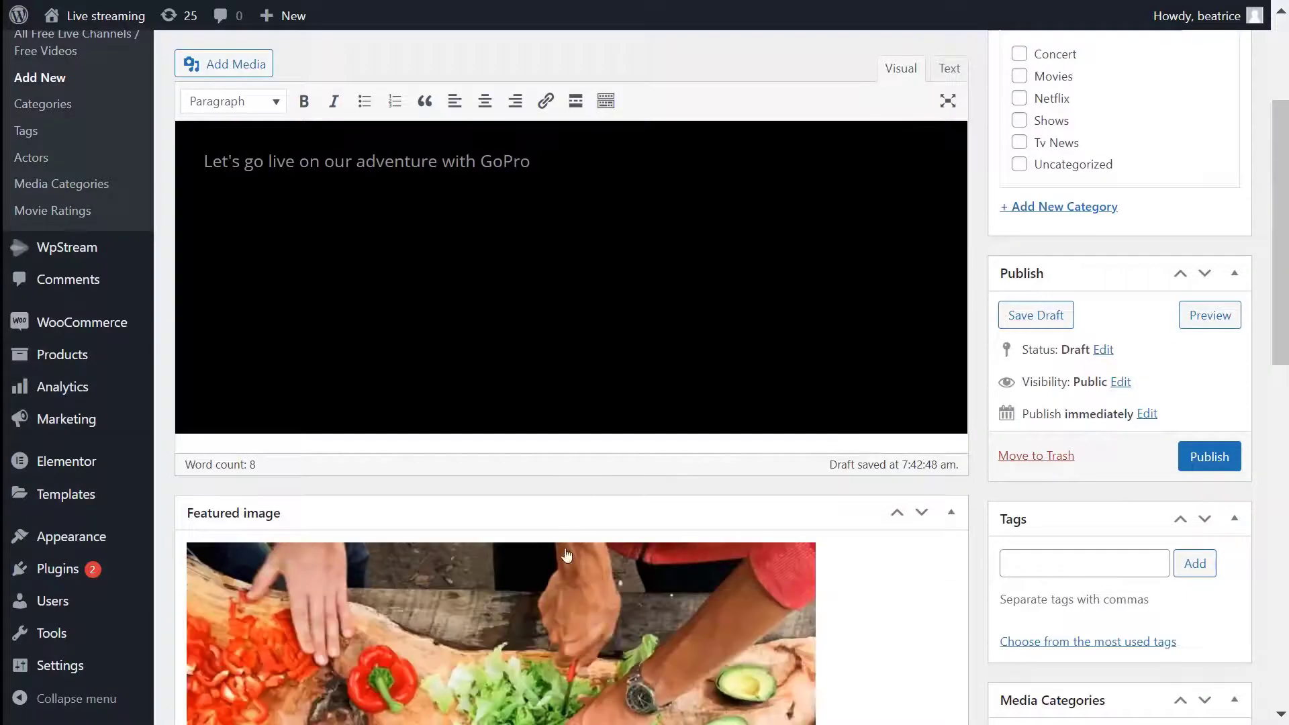
scroll(786, 658, "up", 3)
scroll(787, 656, "down", 10)
scroll(939, 470, "down", 3)
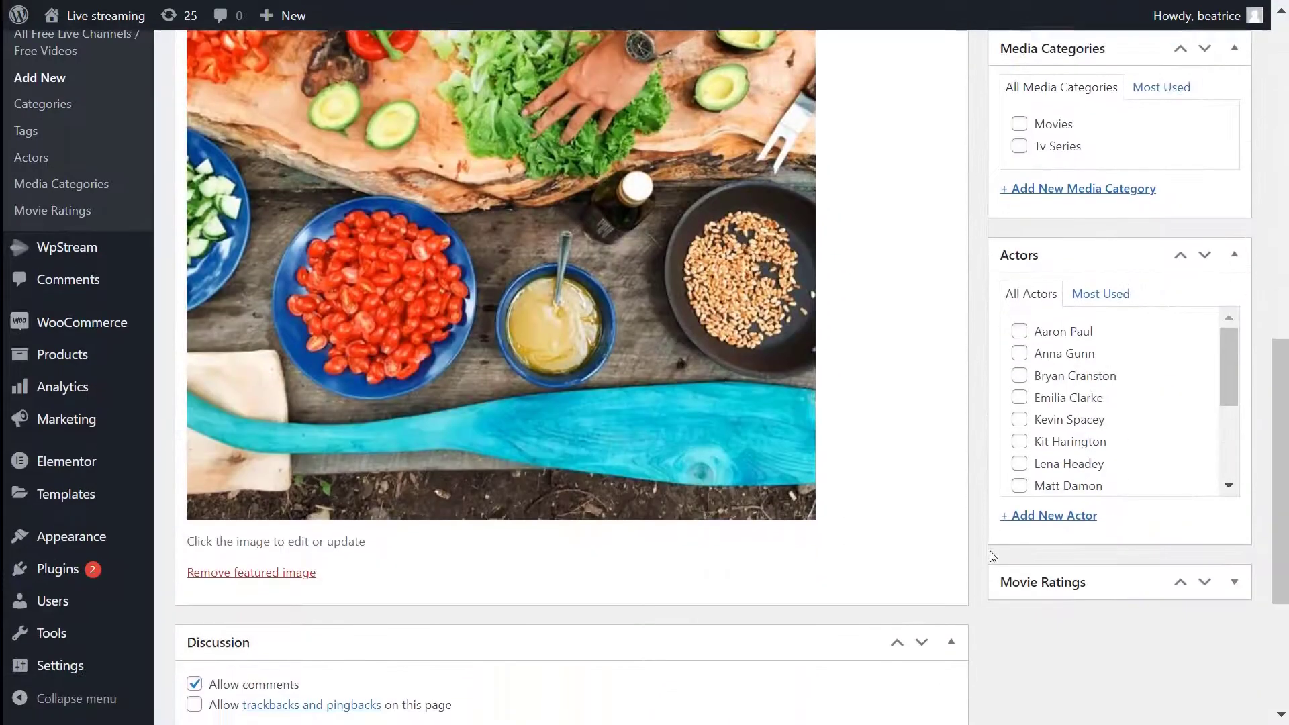
scroll(1074, 269, "up", 1)
scroll(1104, 198, "up", 2)
scroll(951, 270, "up", 3)
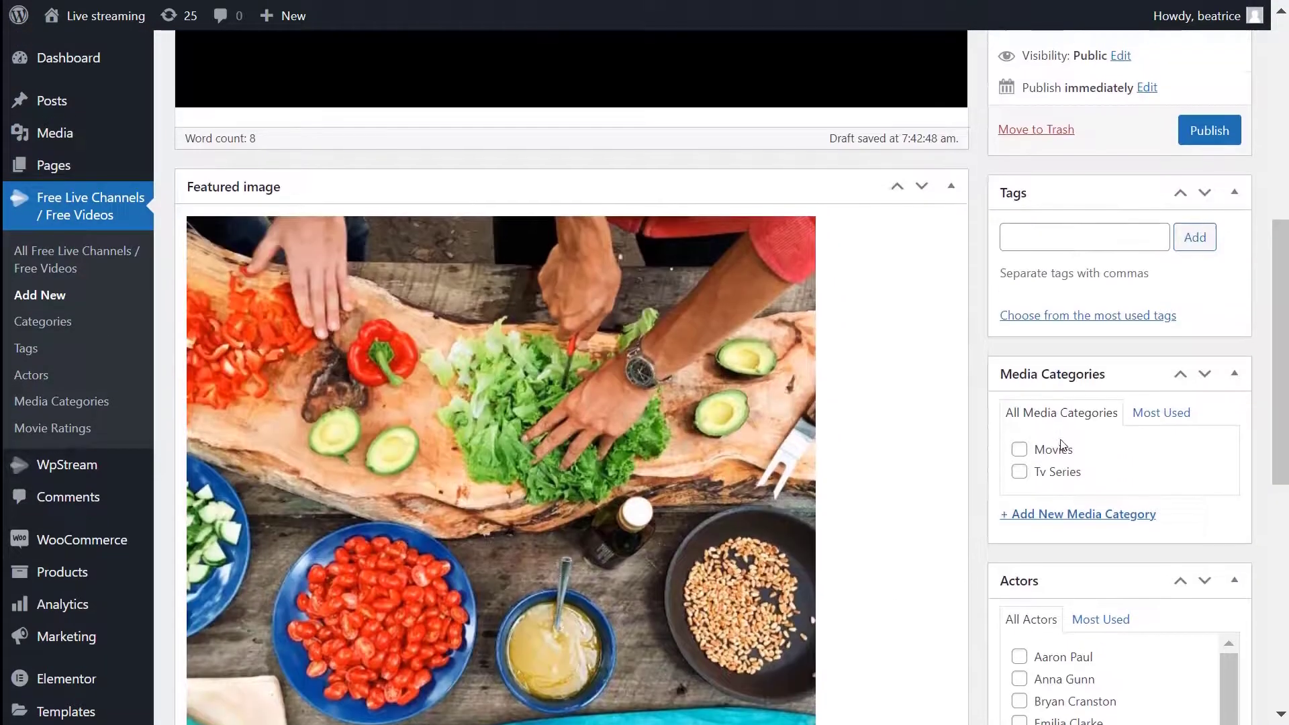
Tick the Tv Series media category and the Shows category.
left_click(1034, 473)
scroll(1157, 495, "up", 7)
scroll(1156, 496, "up", 1)
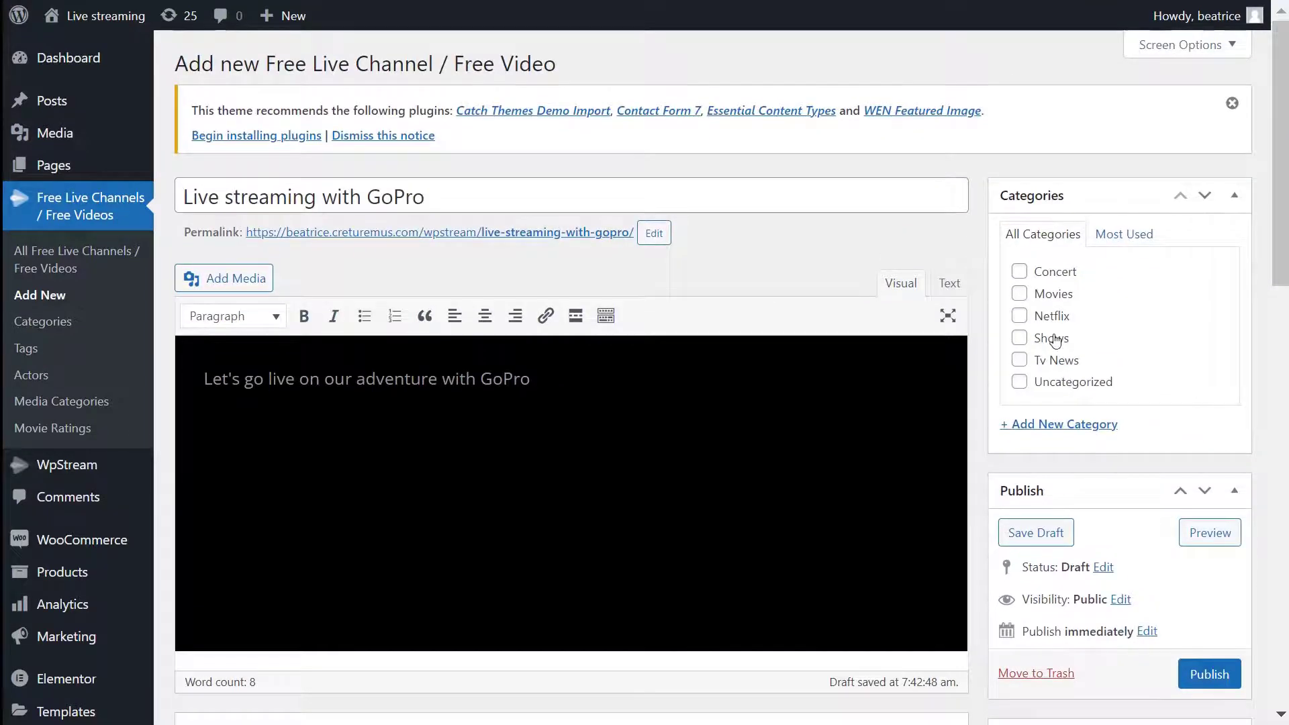
left_click(1019, 338)
scroll(1166, 533, "down", 2)
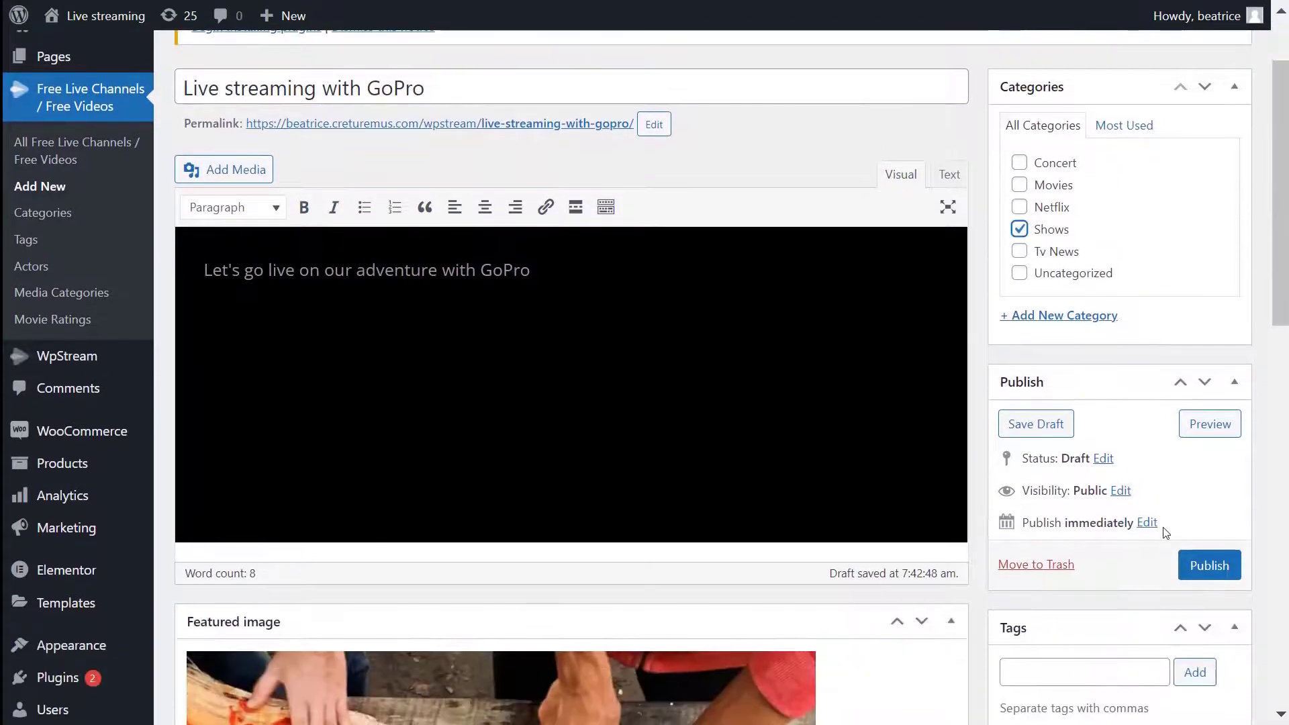
Add the tag 'GoPro' and publish the channel.
left_click(1136, 667)
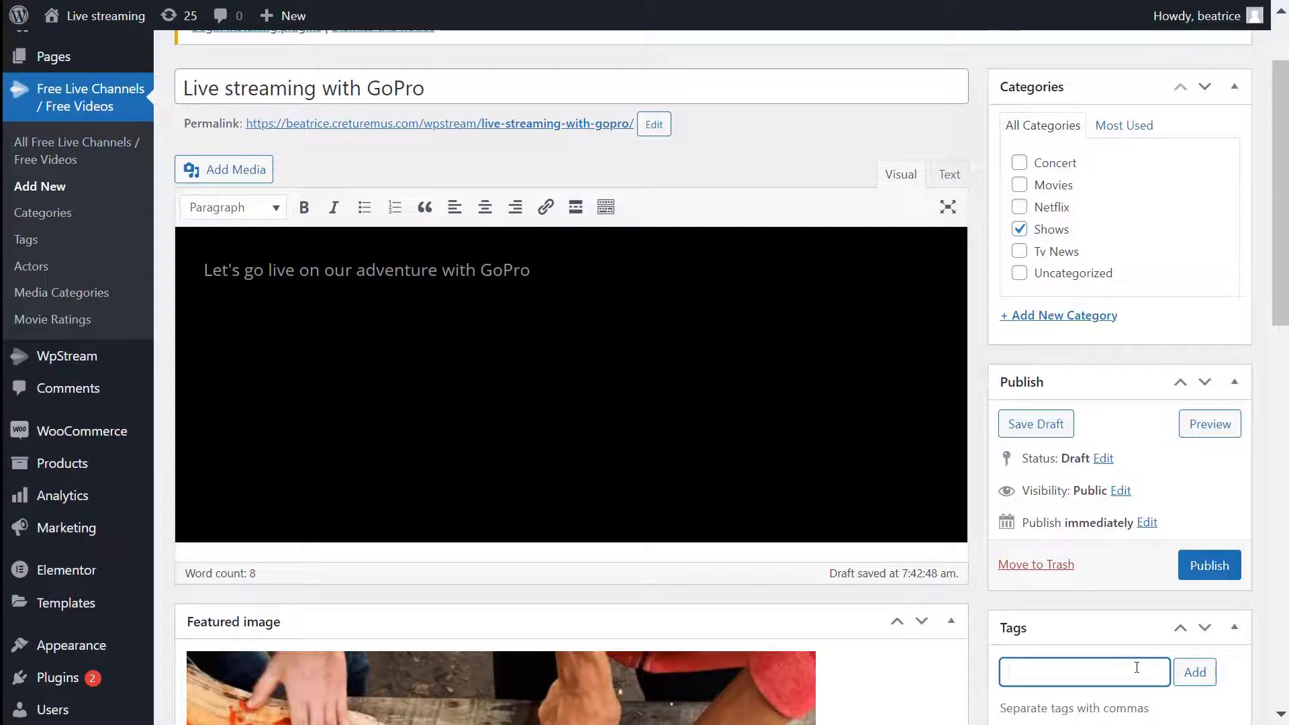
type("GoPro")
left_click(1195, 672)
scroll(1141, 672, "down", 2)
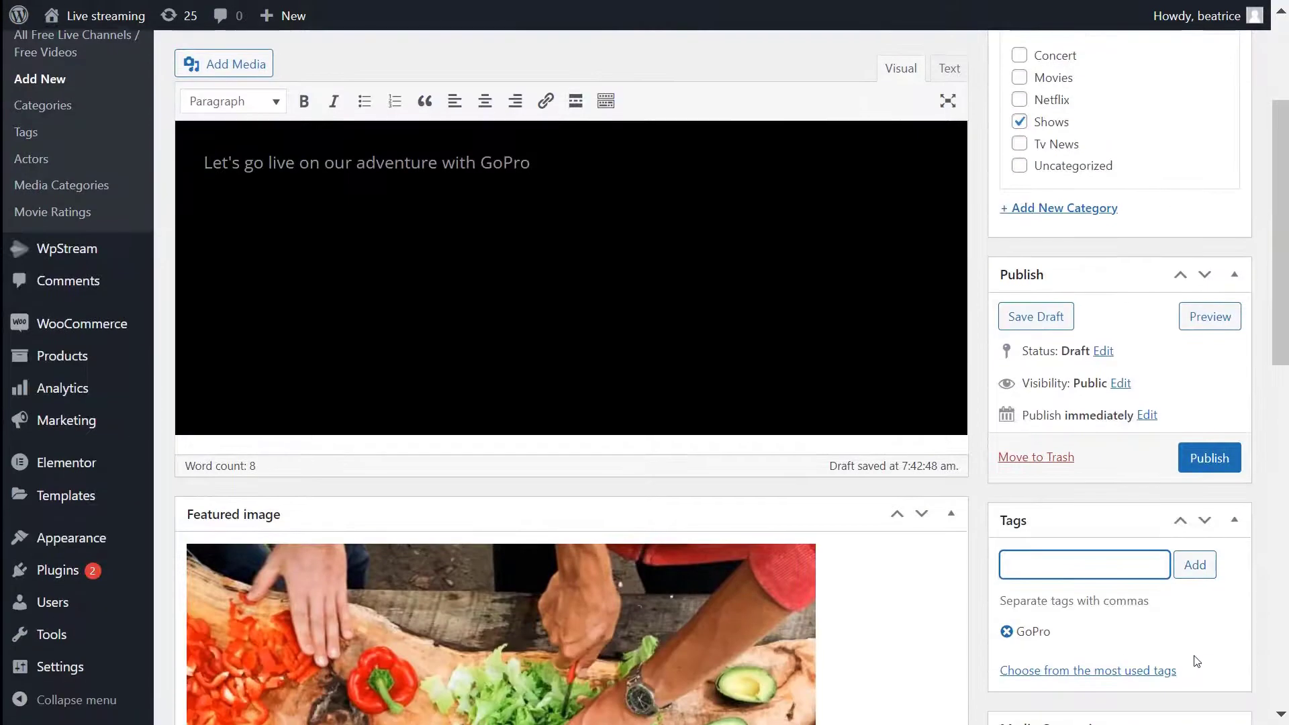
left_click(1205, 462)
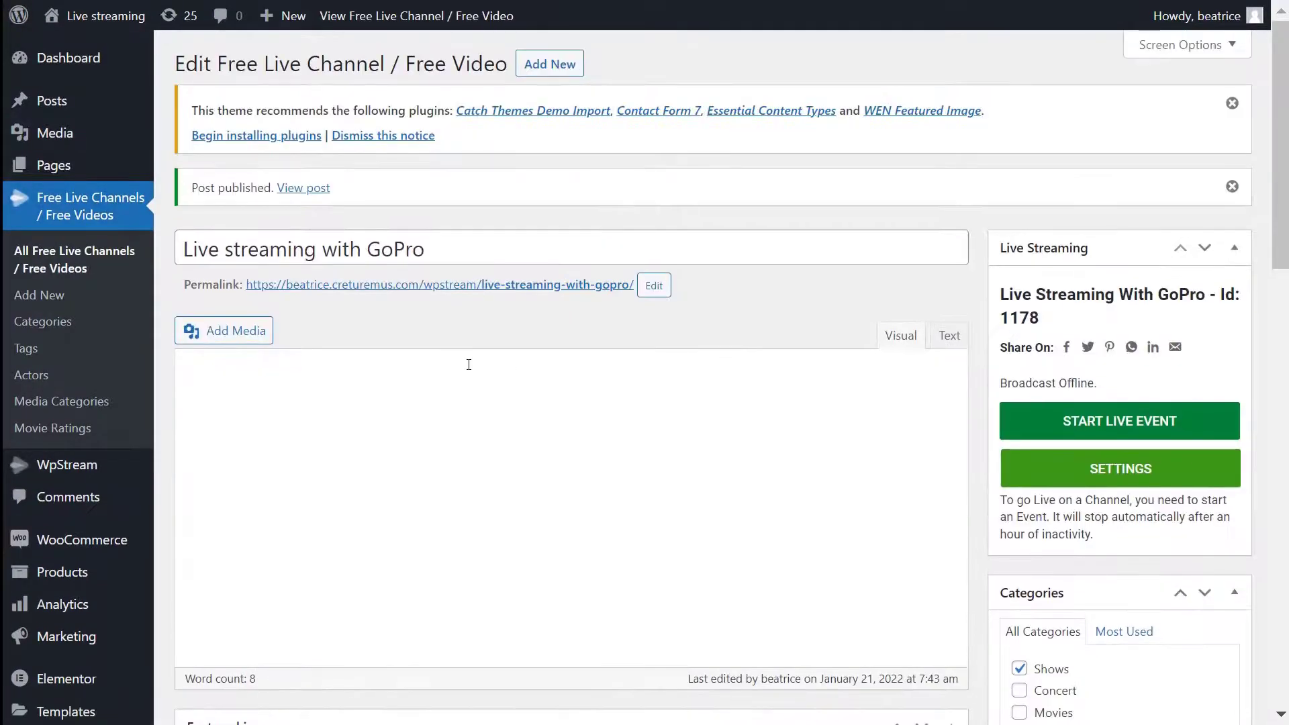
scroll(1219, 380, "down", 2)
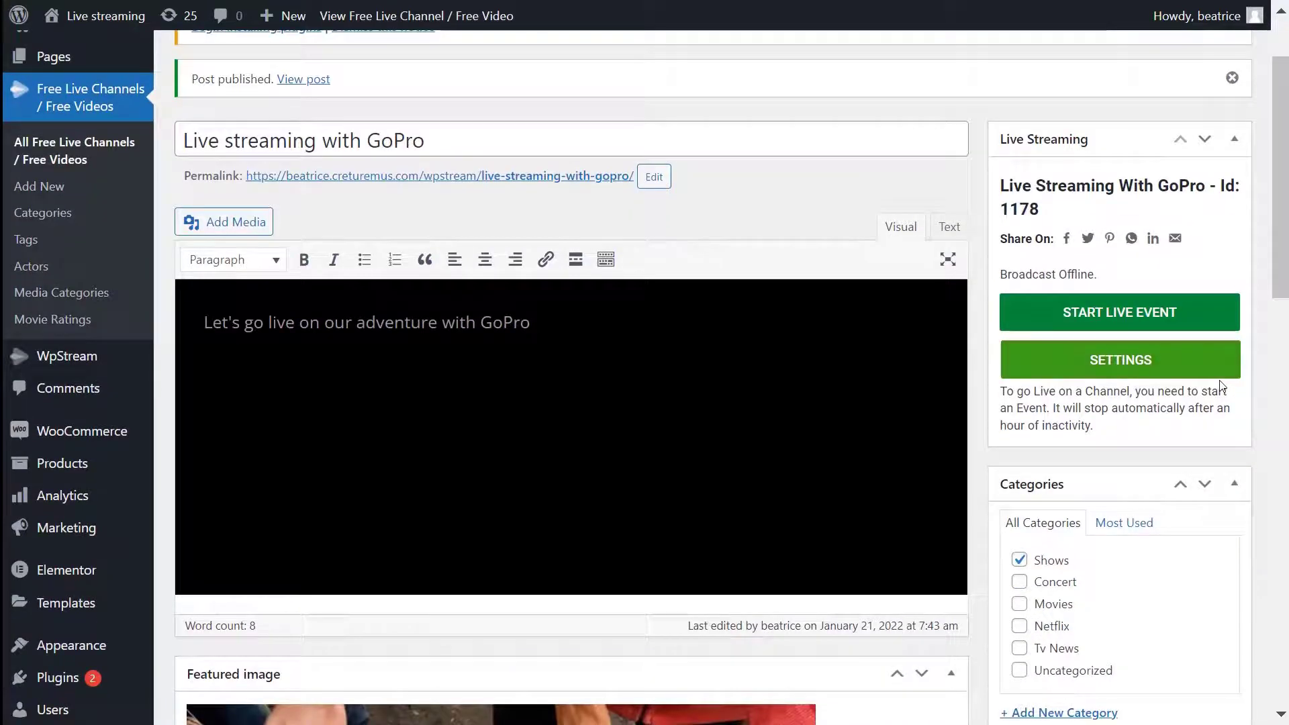
left_click(1171, 362)
scroll(1088, 302, "down", 6)
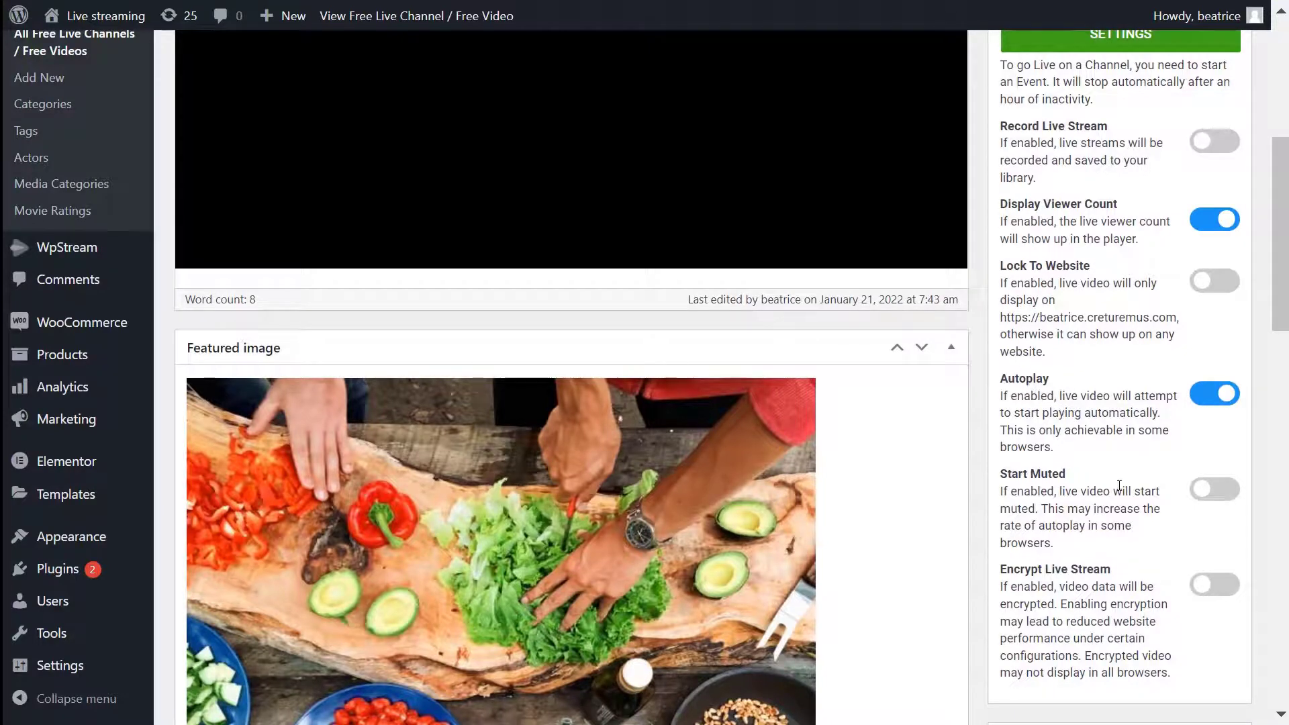
scroll(1282, 576, "up", 4)
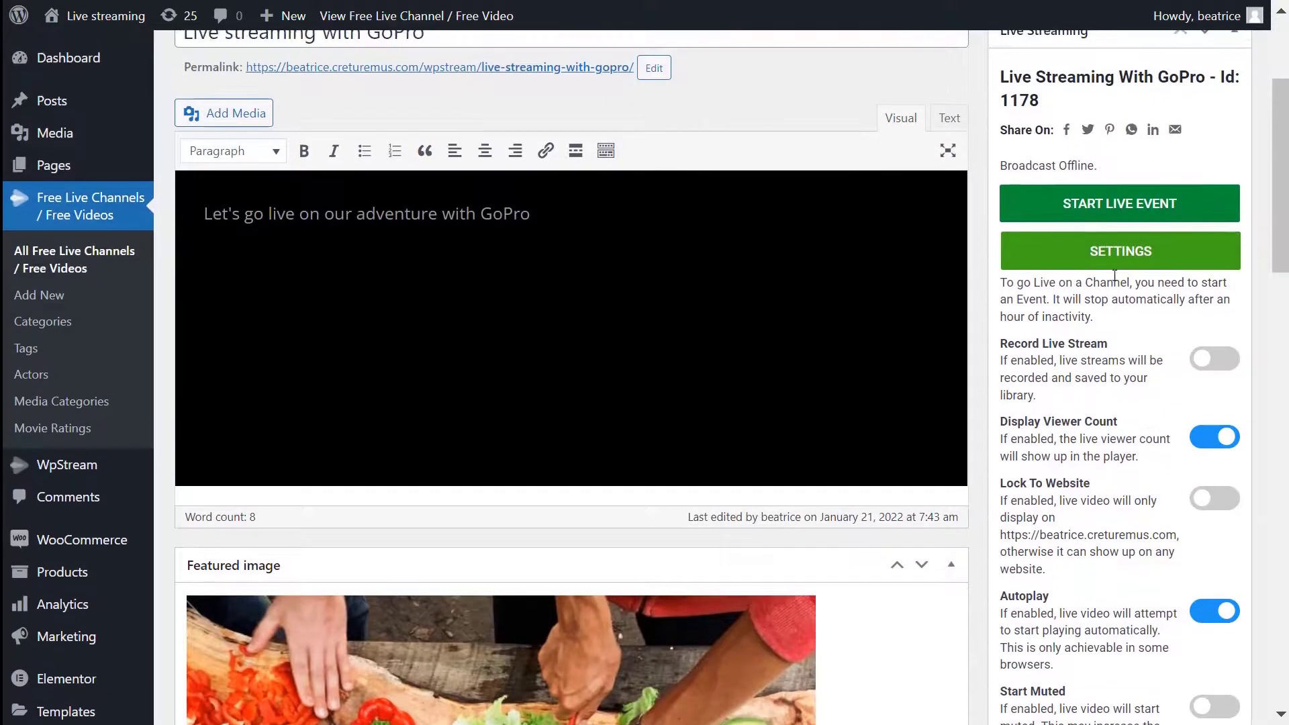
left_click(1114, 252)
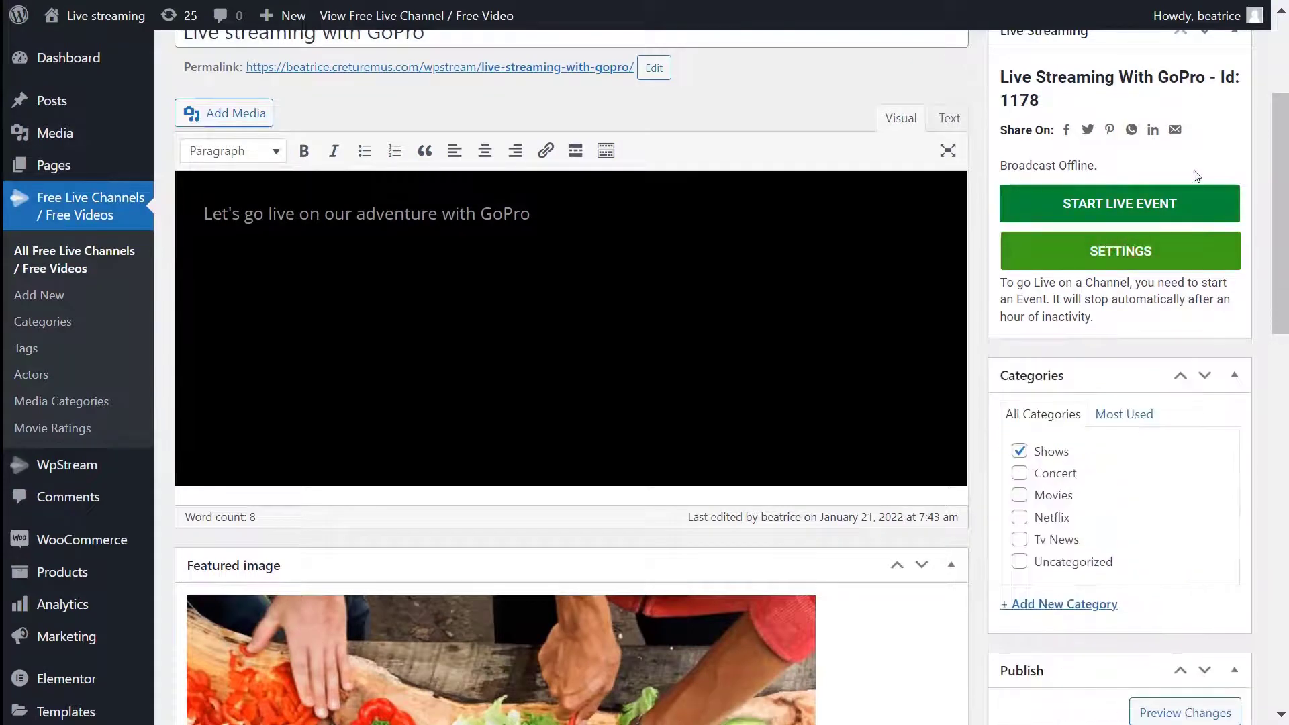
scroll(1175, 307, "up", 2)
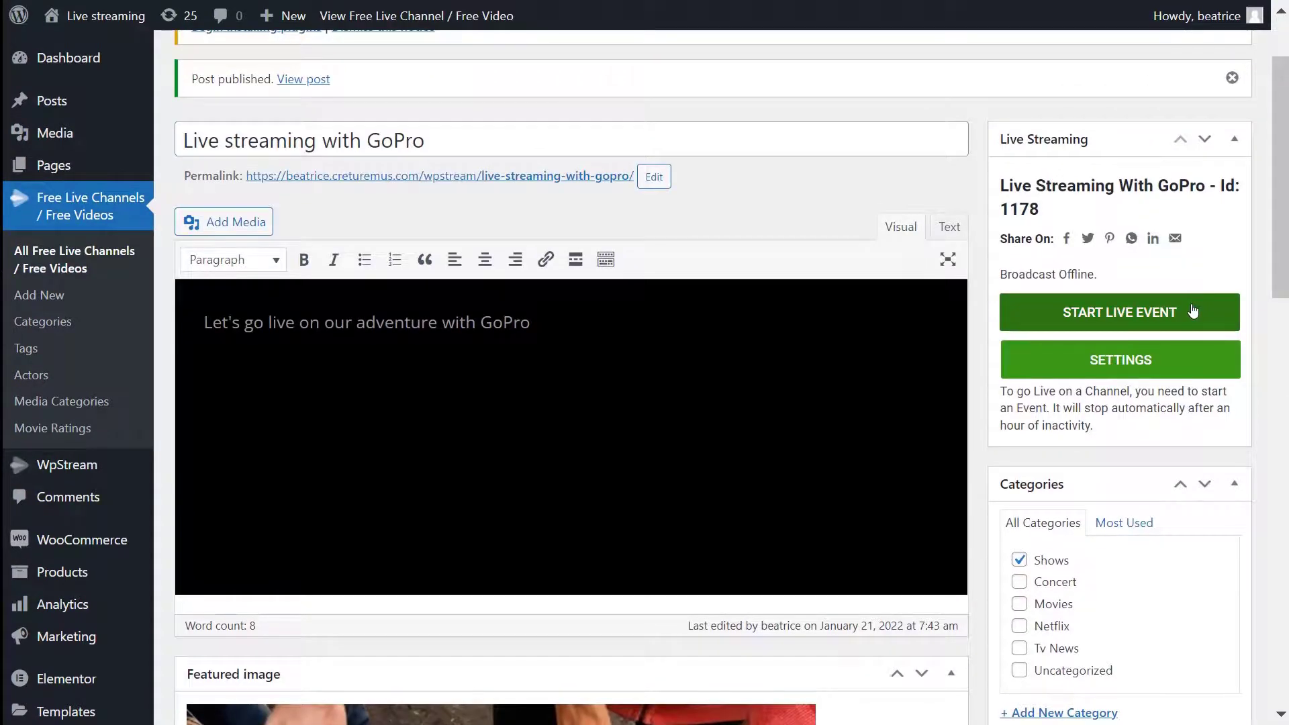
Start the live event and reveal the external broadcaster server and stream key.
left_click(1174, 310)
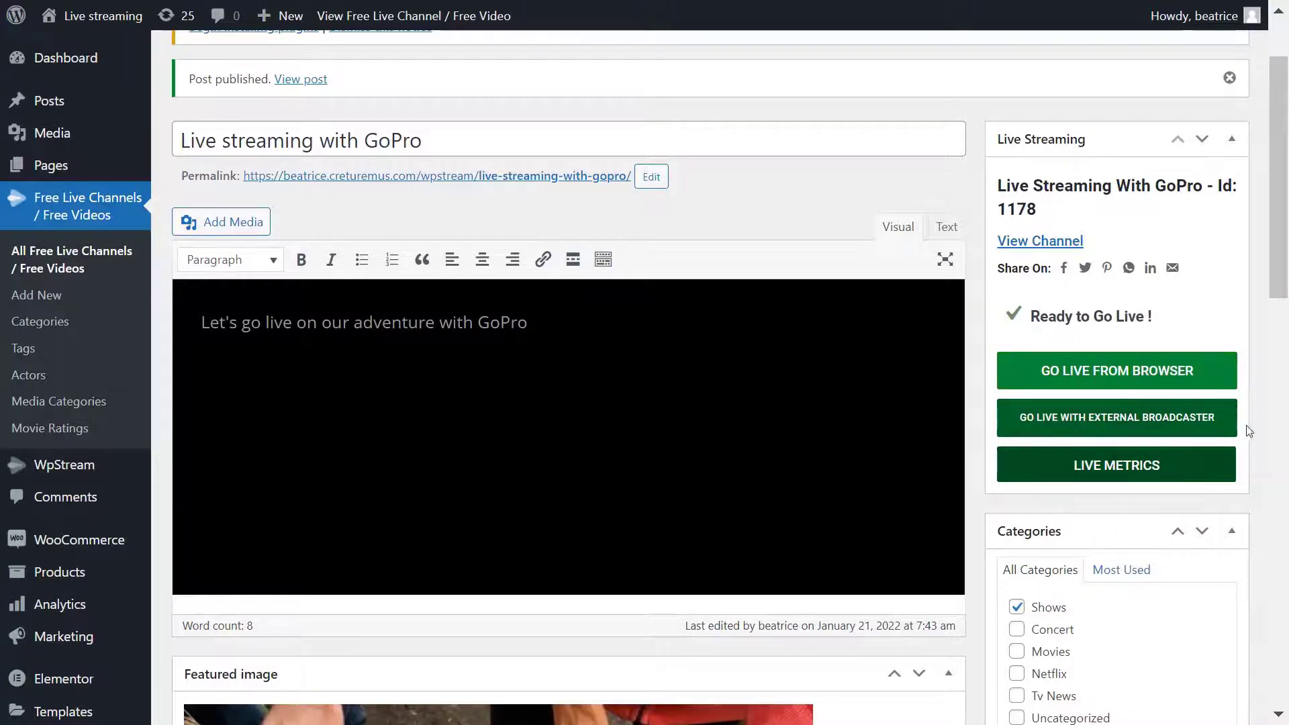
left_click(1147, 425)
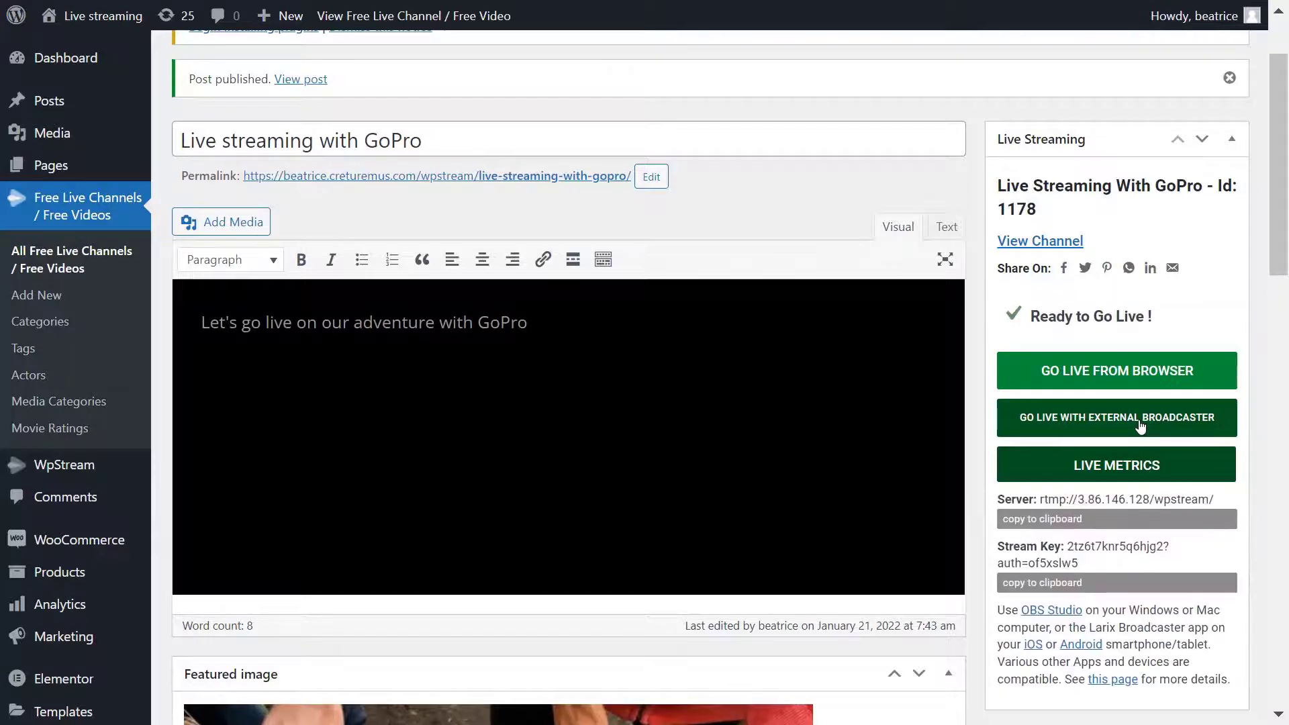
scroll(1145, 446, "down", 2)
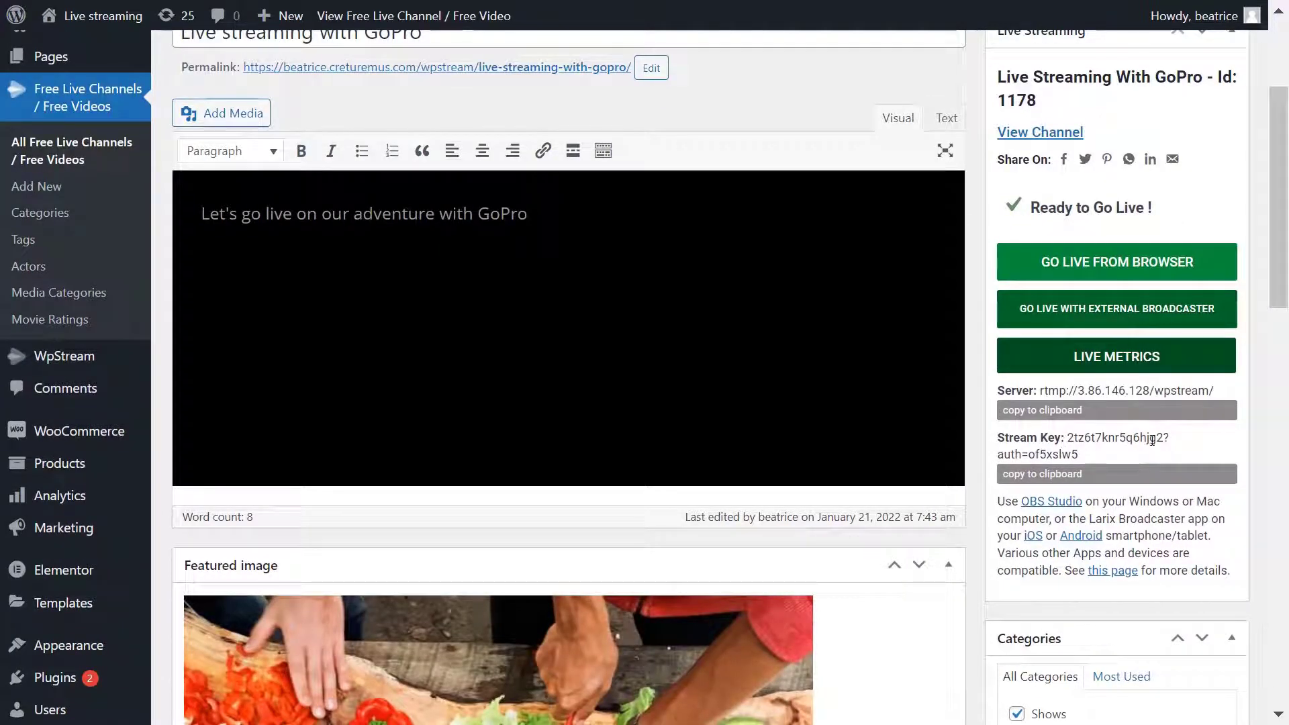
Paste the RTMP server address into a sticky note and copy the stream key.
double_click(1058, 394)
left_click(1058, 395)
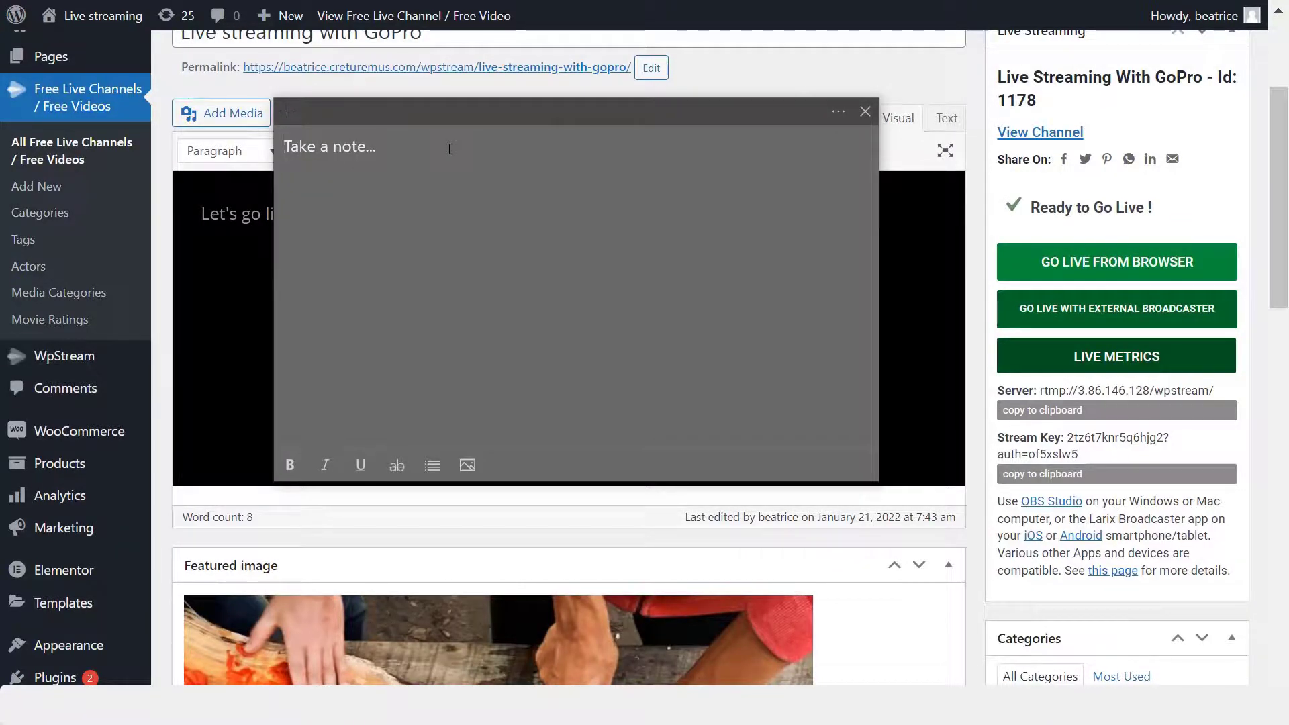
type("rtmp://3.86.146.128/wpstream/")
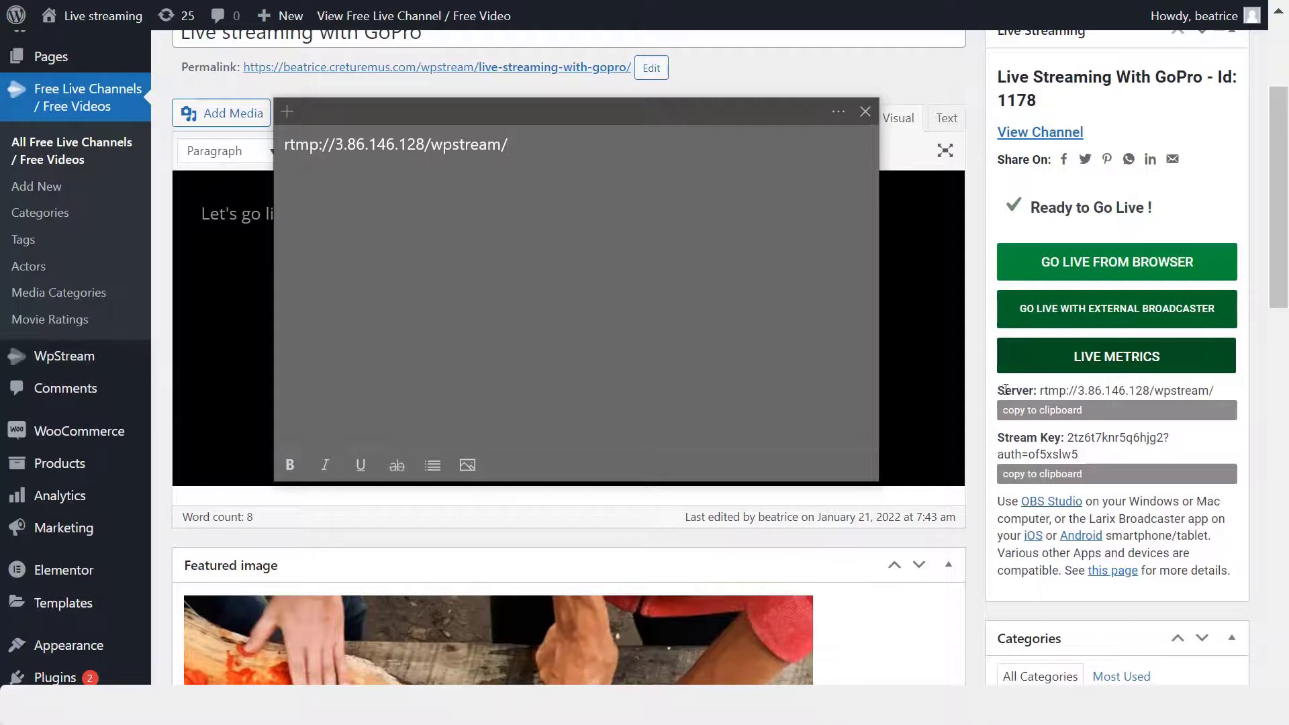
left_click(1042, 476)
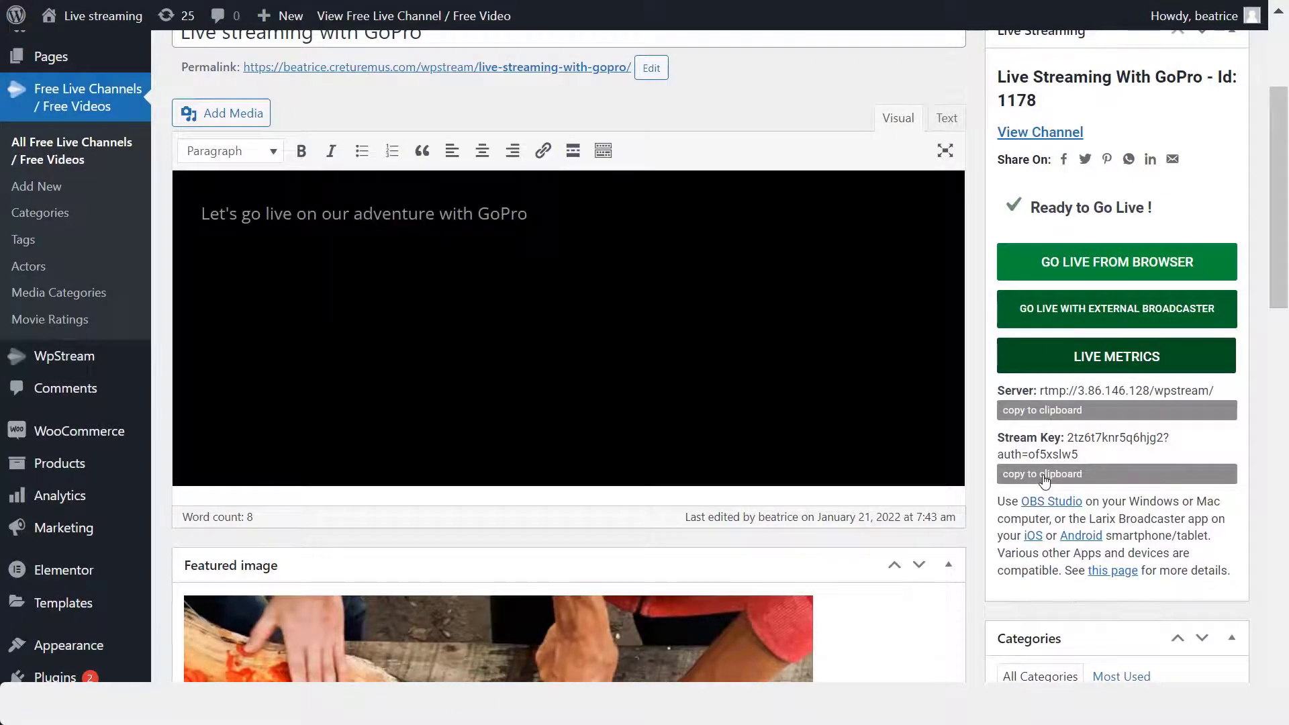
key("alt+Tab")
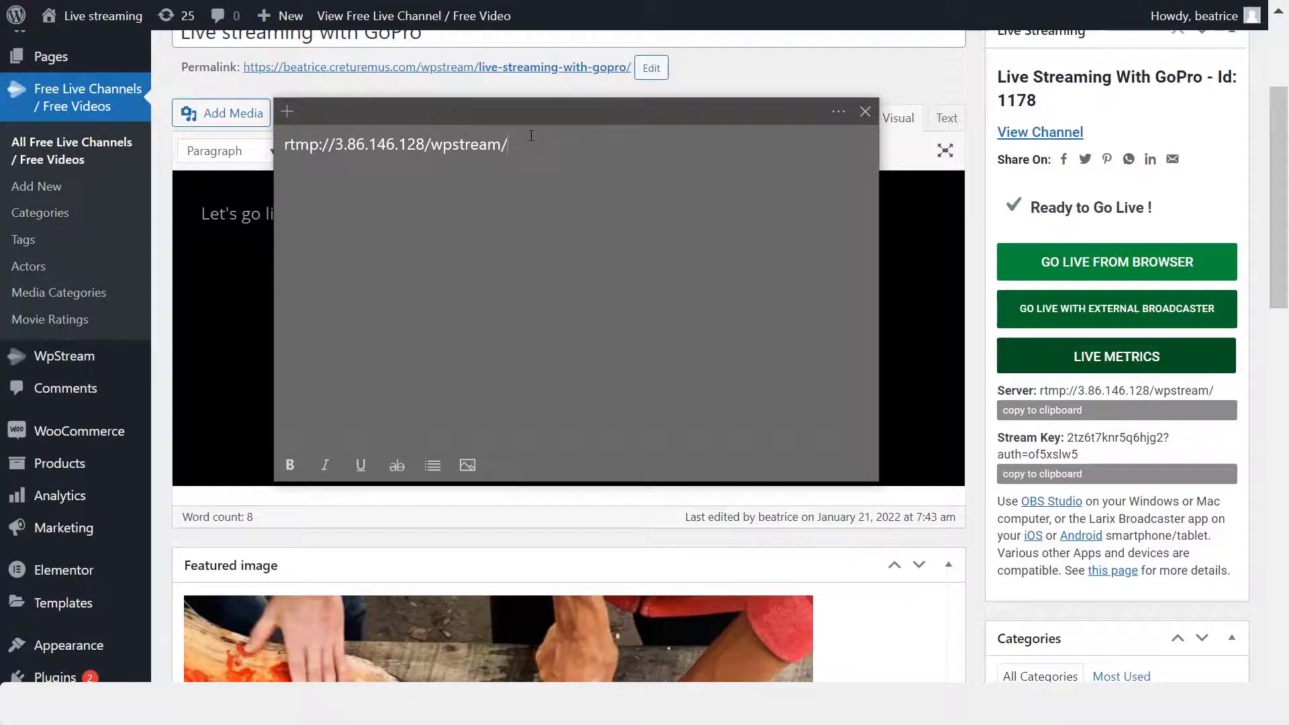
Paste the stream key into the note after the server address.
key("ctrl+v")
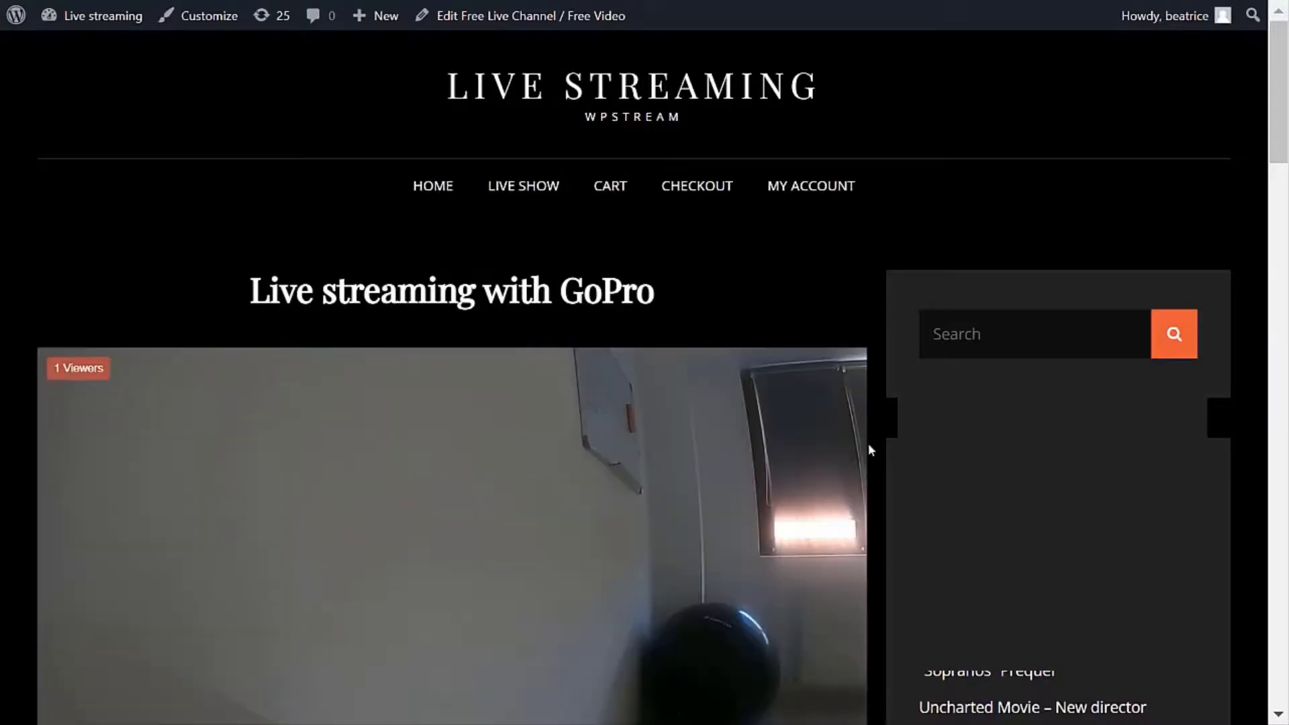
Watch the GoPro feed on the channel page, then go to the site's HOME page.
scroll(868, 443, "down", 2)
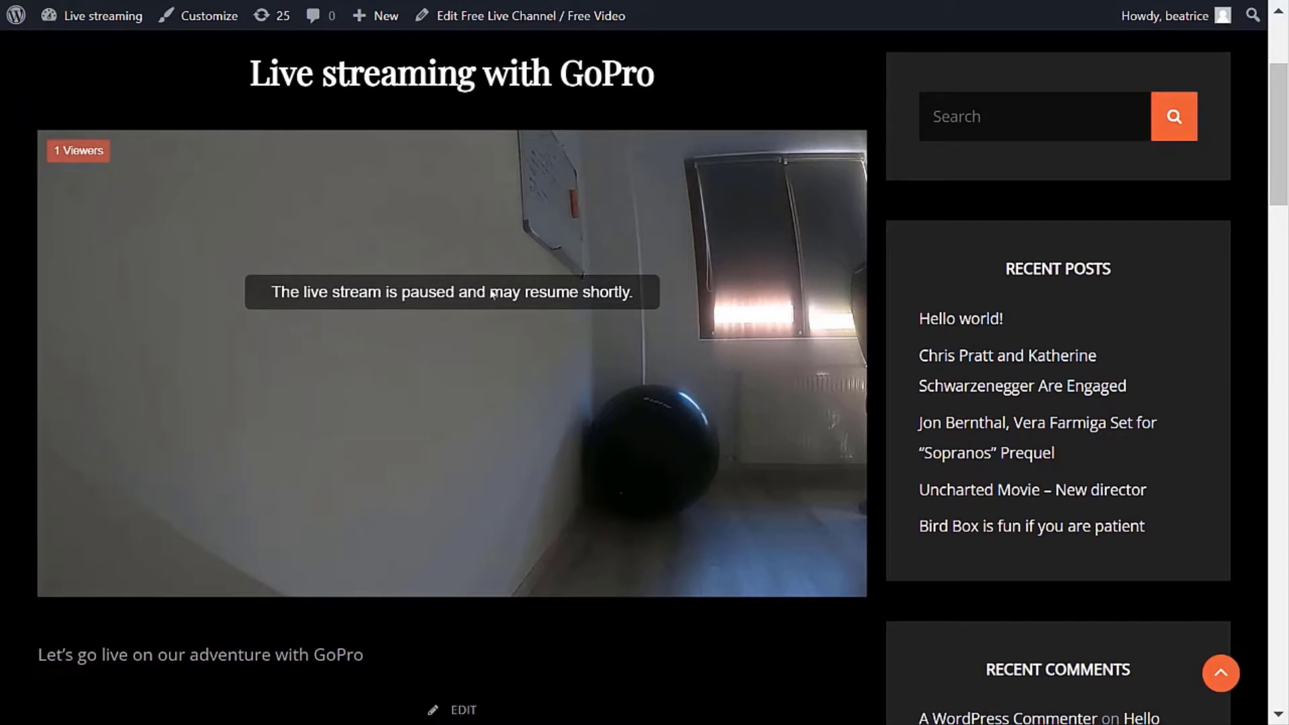
scroll(409, 227, "up", 3)
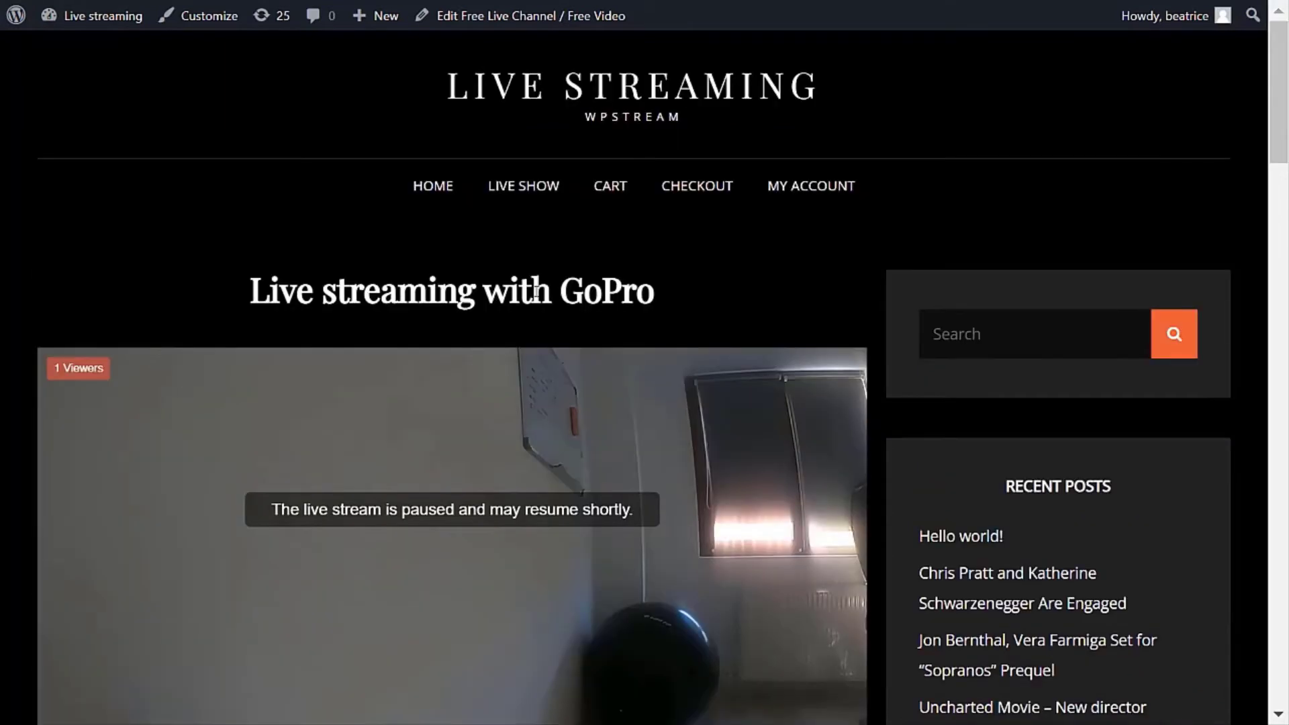
left_click(437, 202)
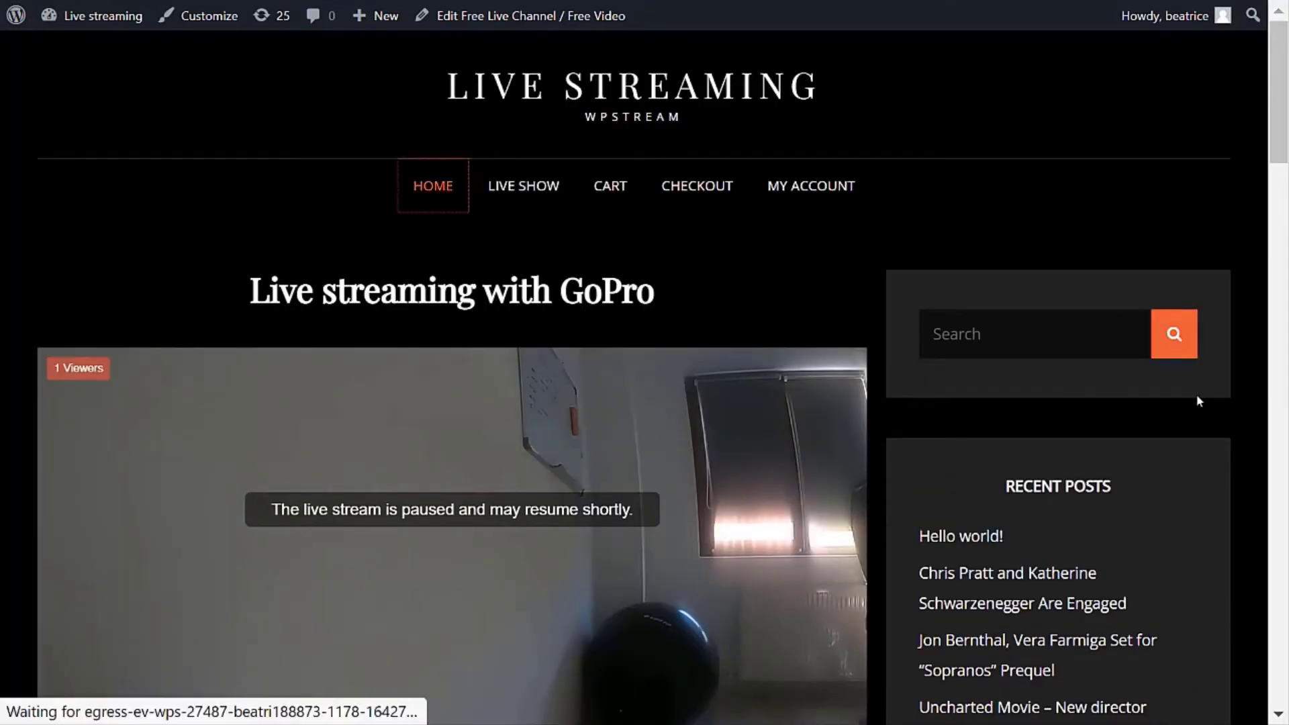